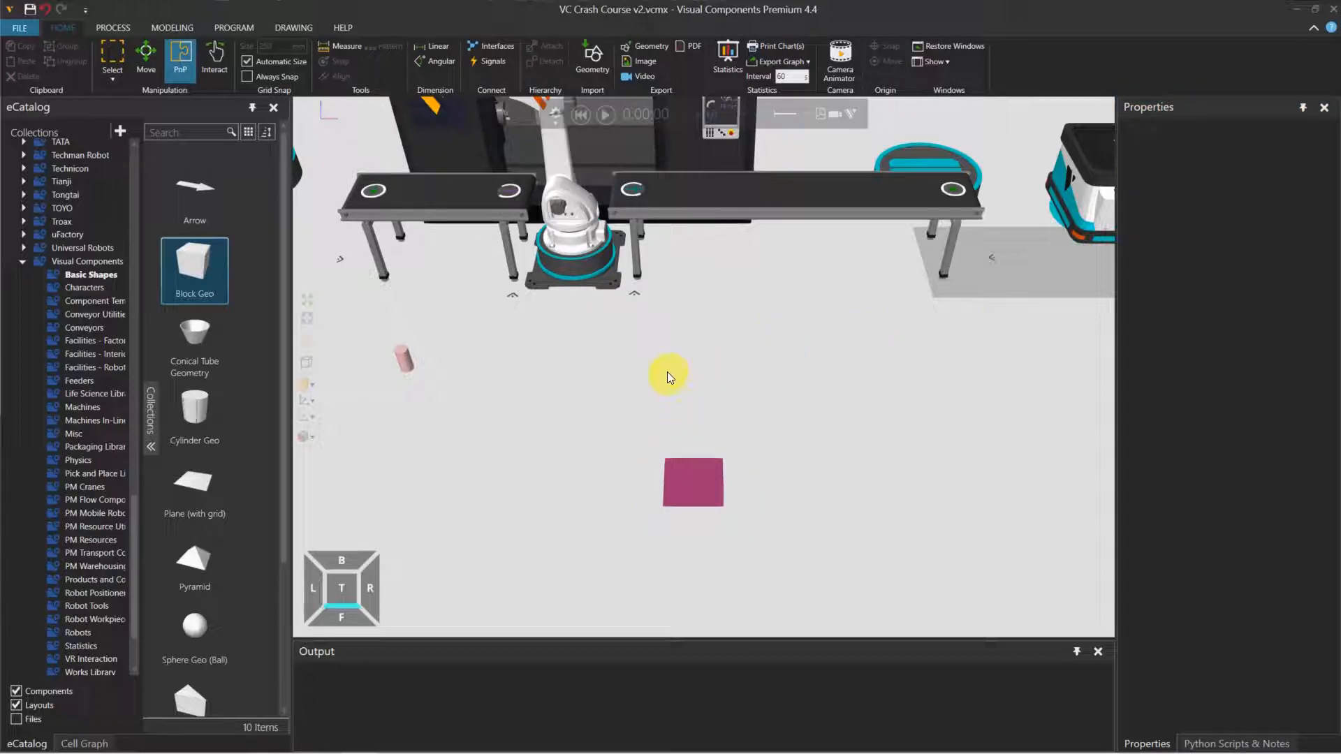
Open the product type editor for process modeling and add a new product type to Flow Group #1.
left_click(119, 29)
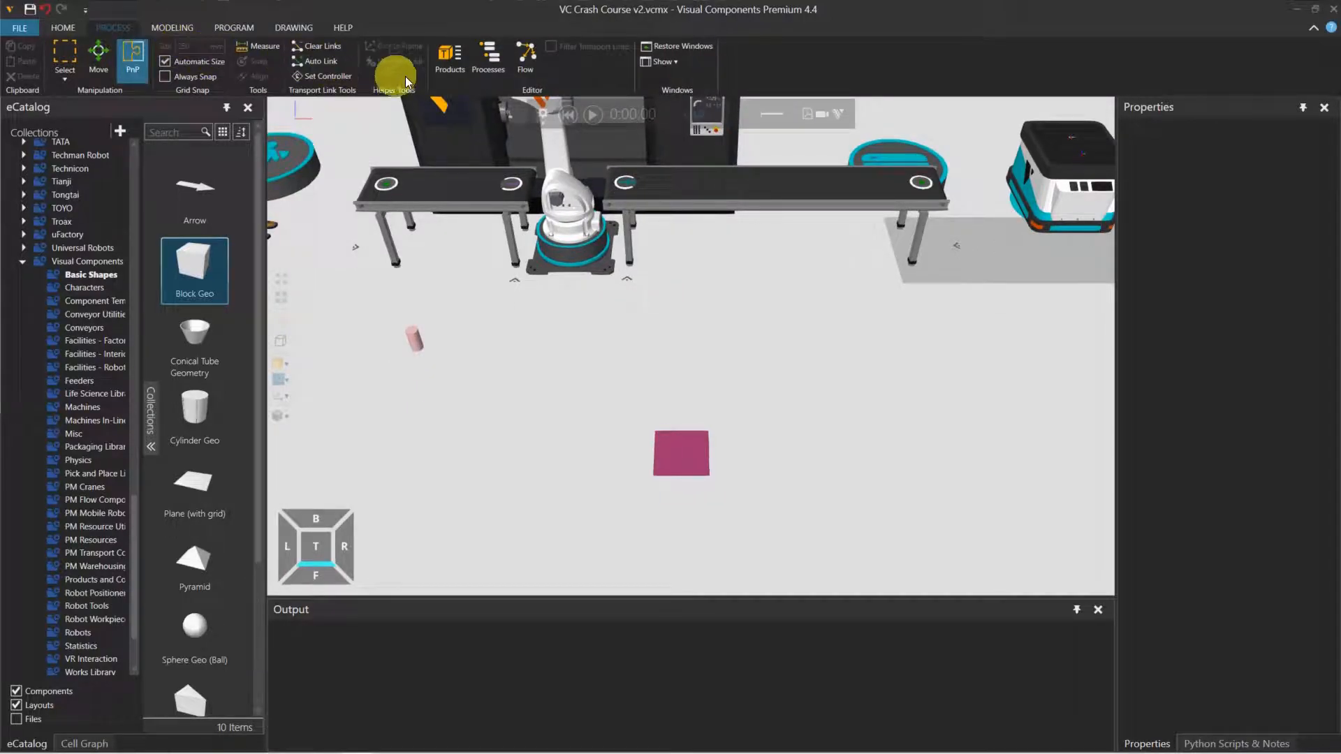
left_click(450, 64)
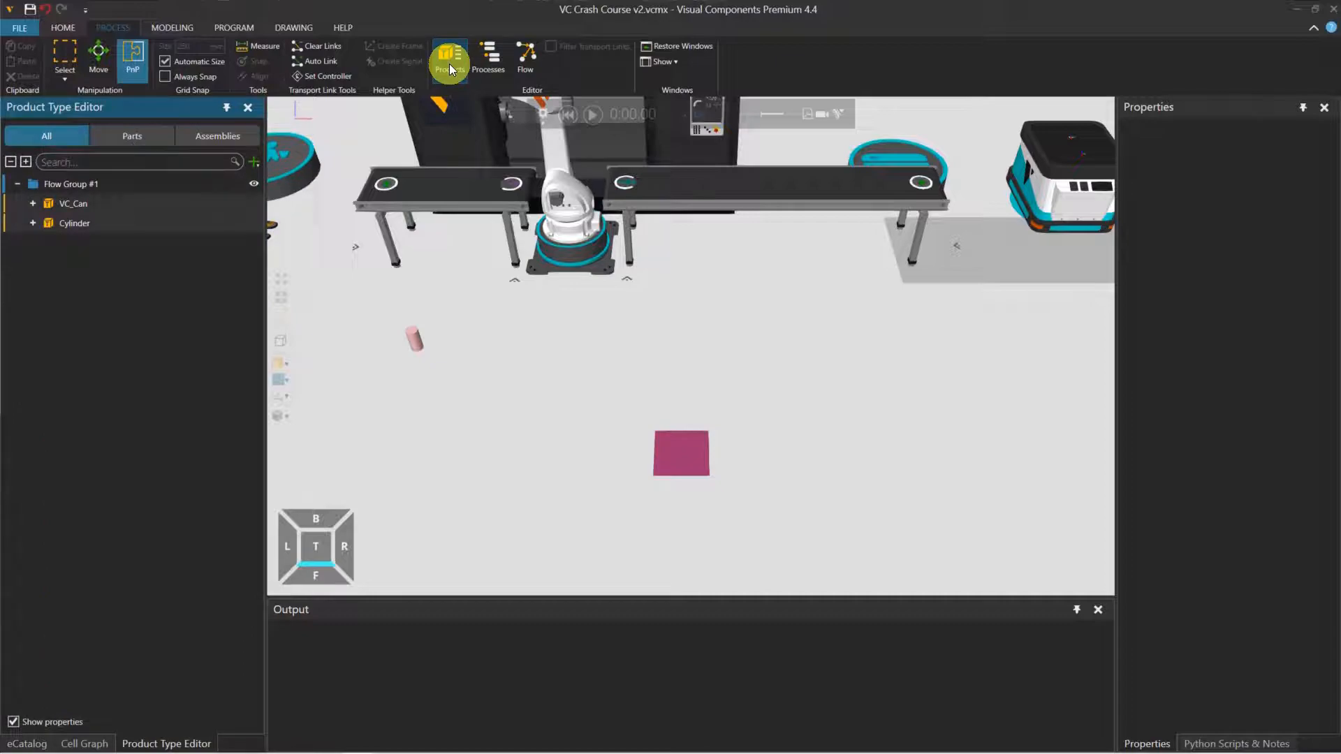
left_click(131, 183)
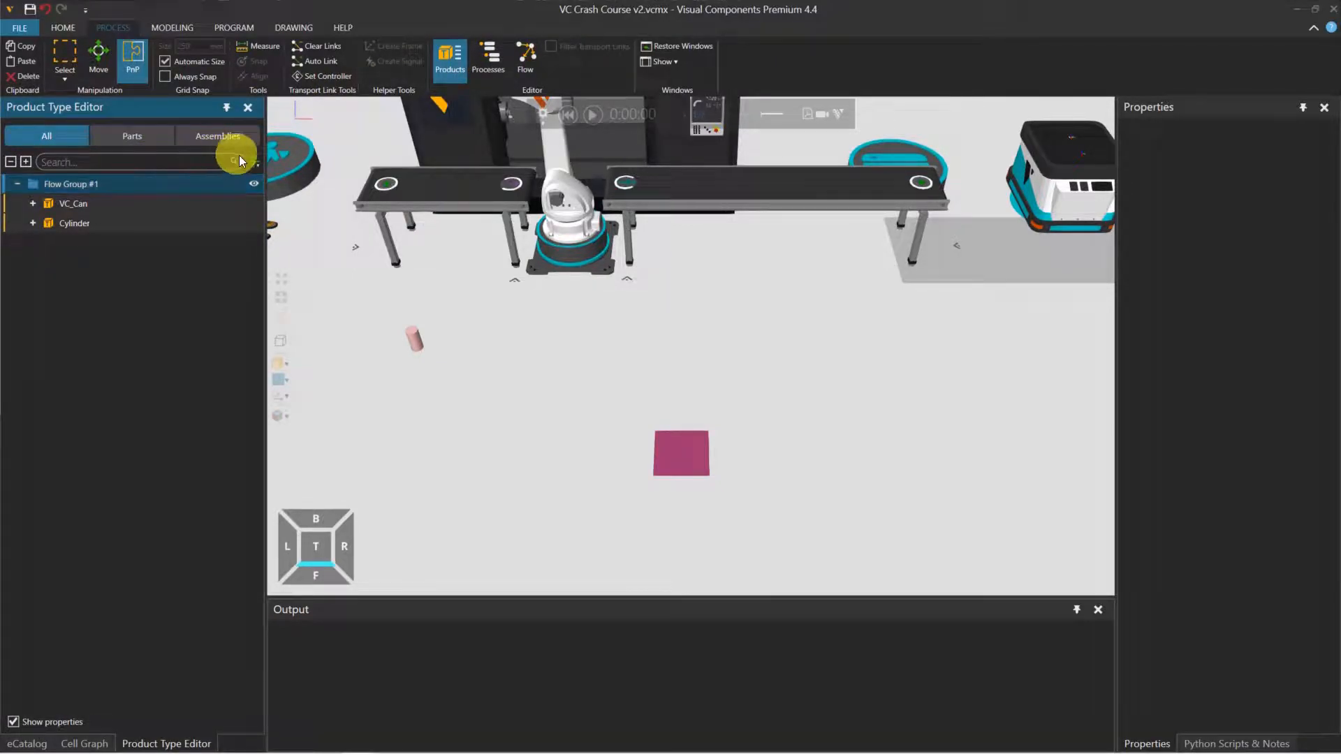
left_click(256, 161)
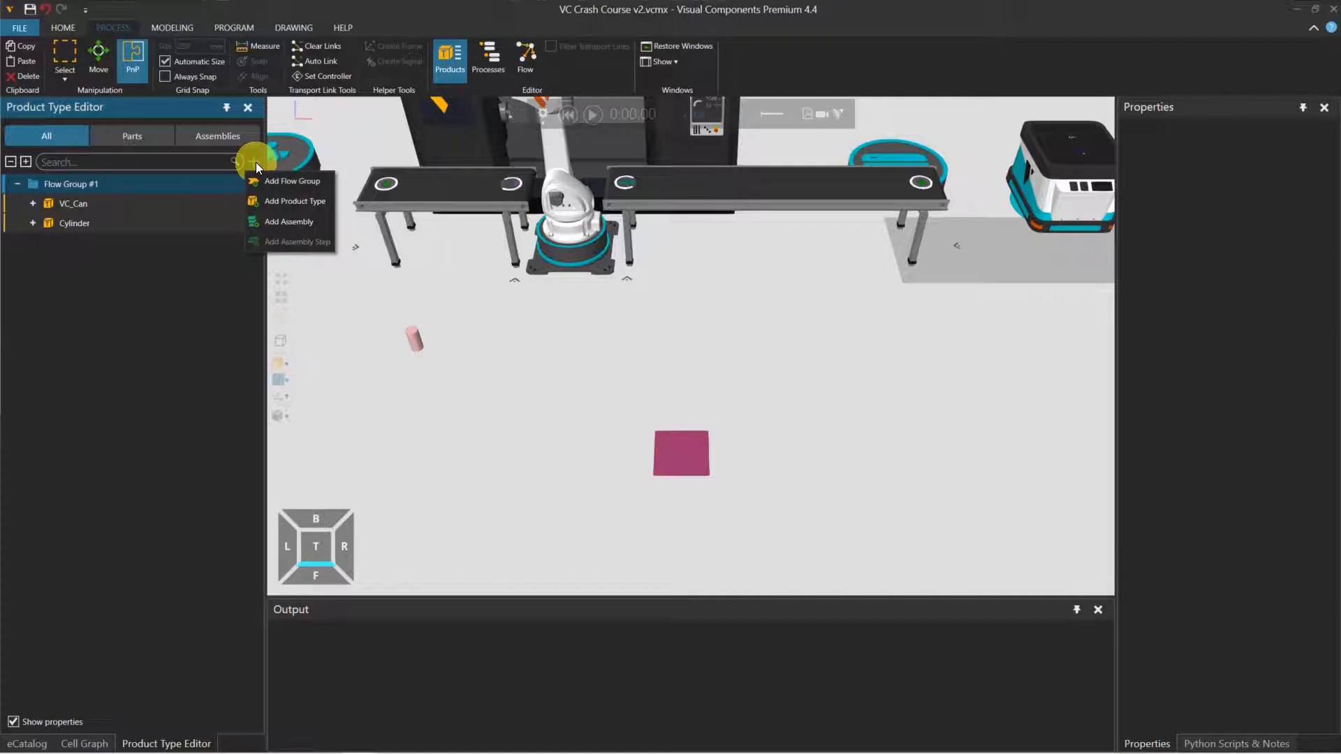
left_click(312, 203)
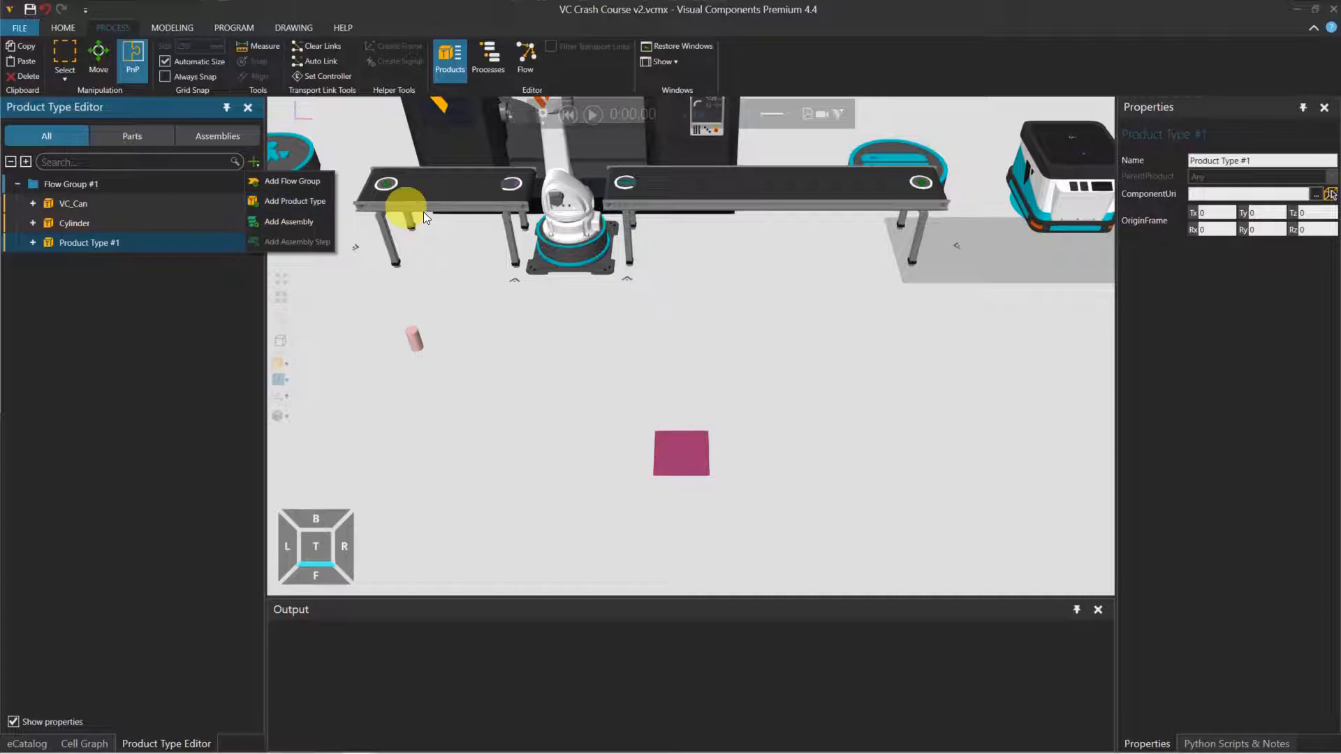
Assign the flat magenta block in the layout as the new product type's component and name the product type Plate.
left_click(1332, 193)
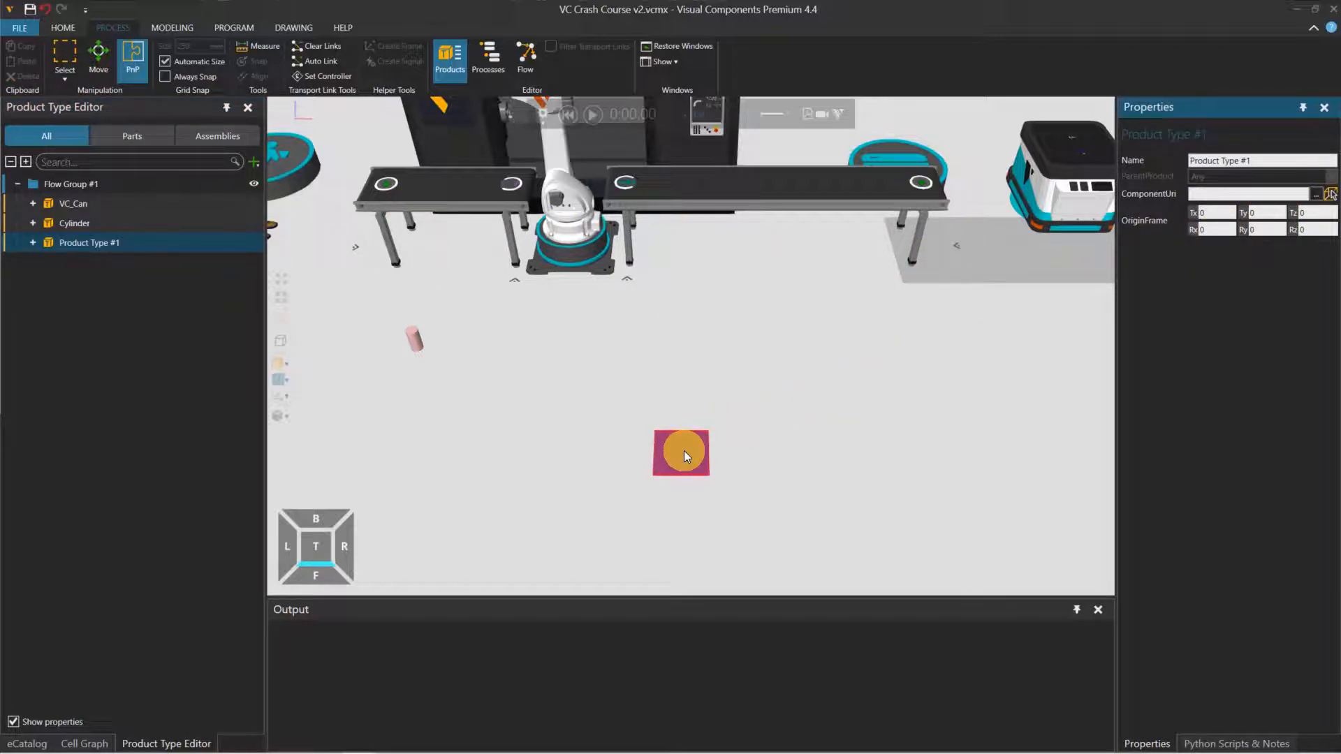
left_click(685, 451)
left_click(1143, 162)
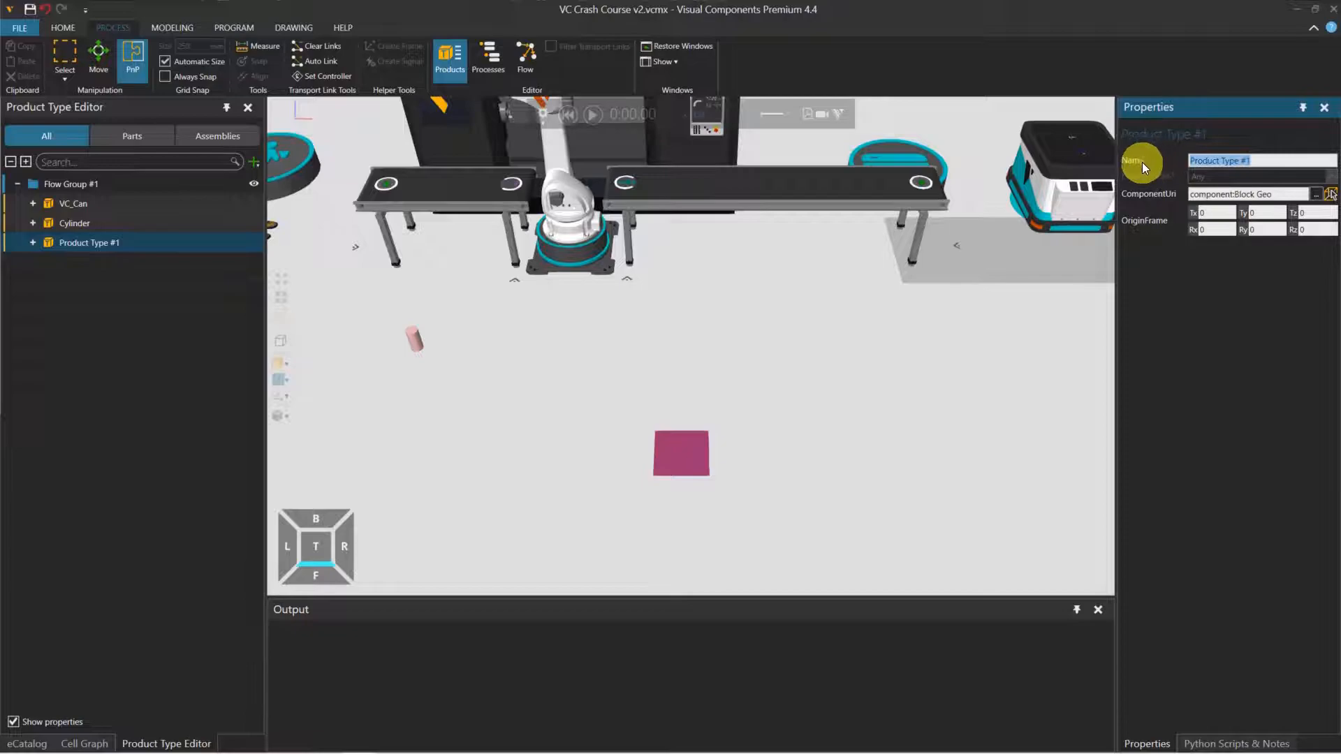
type("Plate")
key("Return")
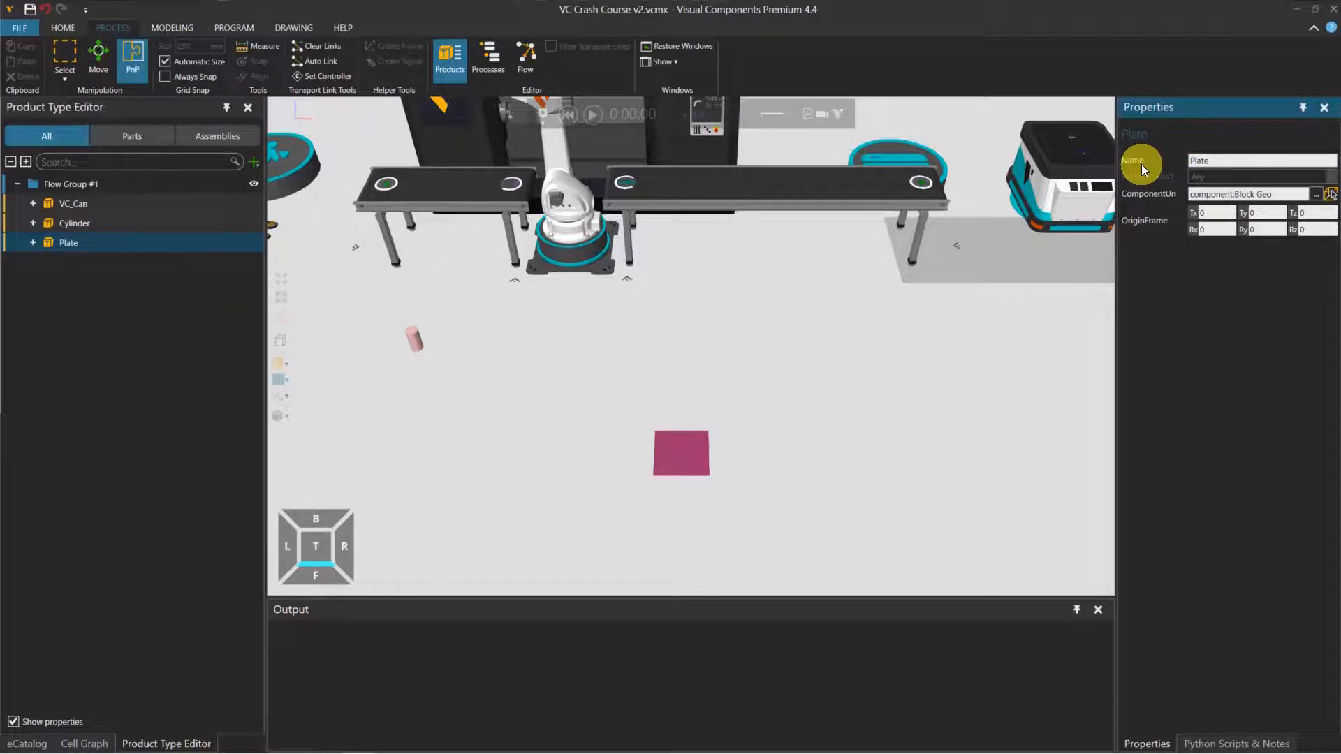
Add an assembly with a nested second assembly step to Flow Group #1 and name the assembly Tray.
left_click(254, 162)
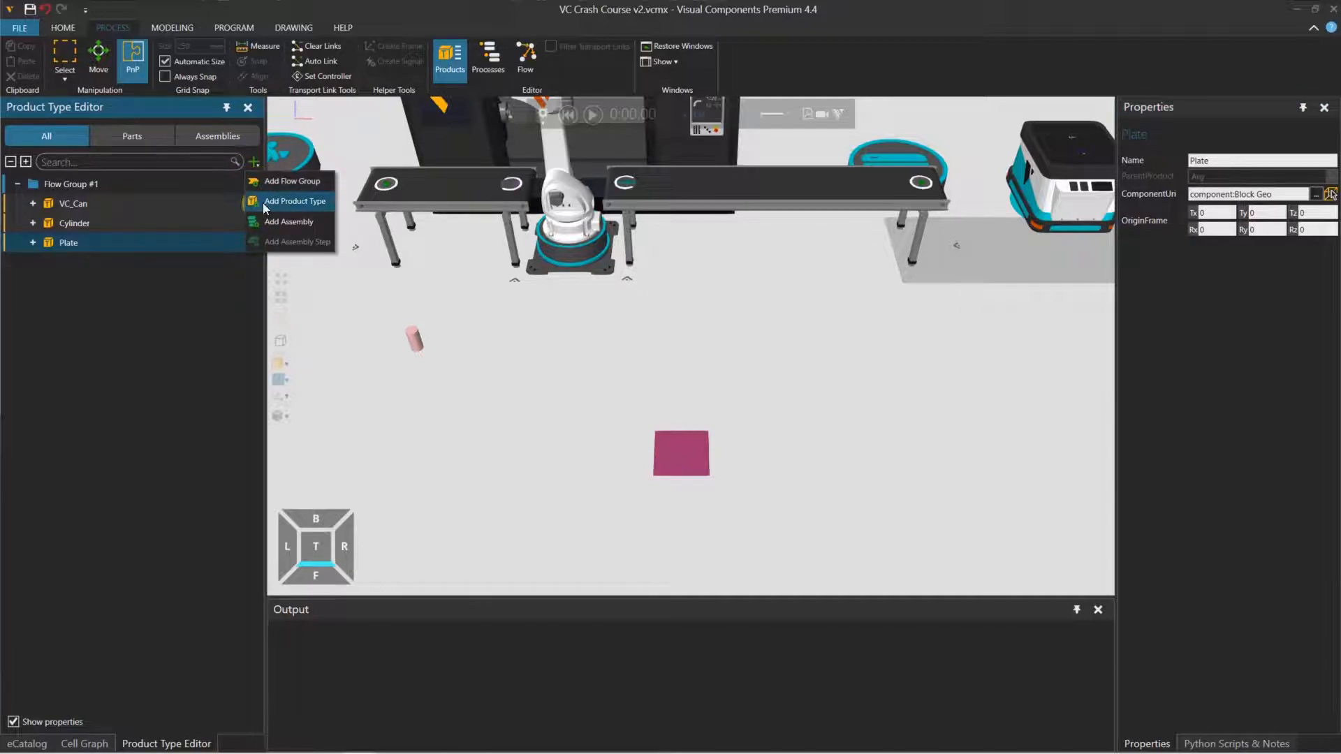
left_click(268, 222)
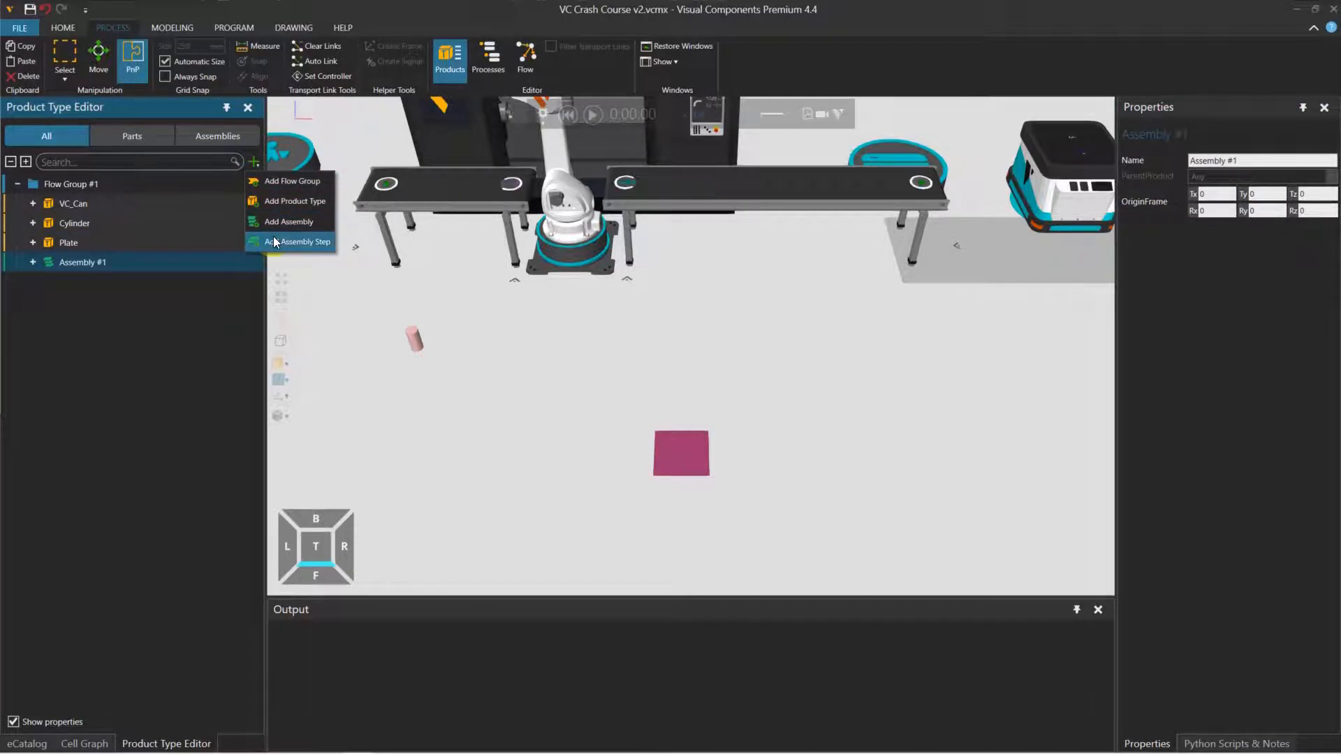
left_click(273, 238)
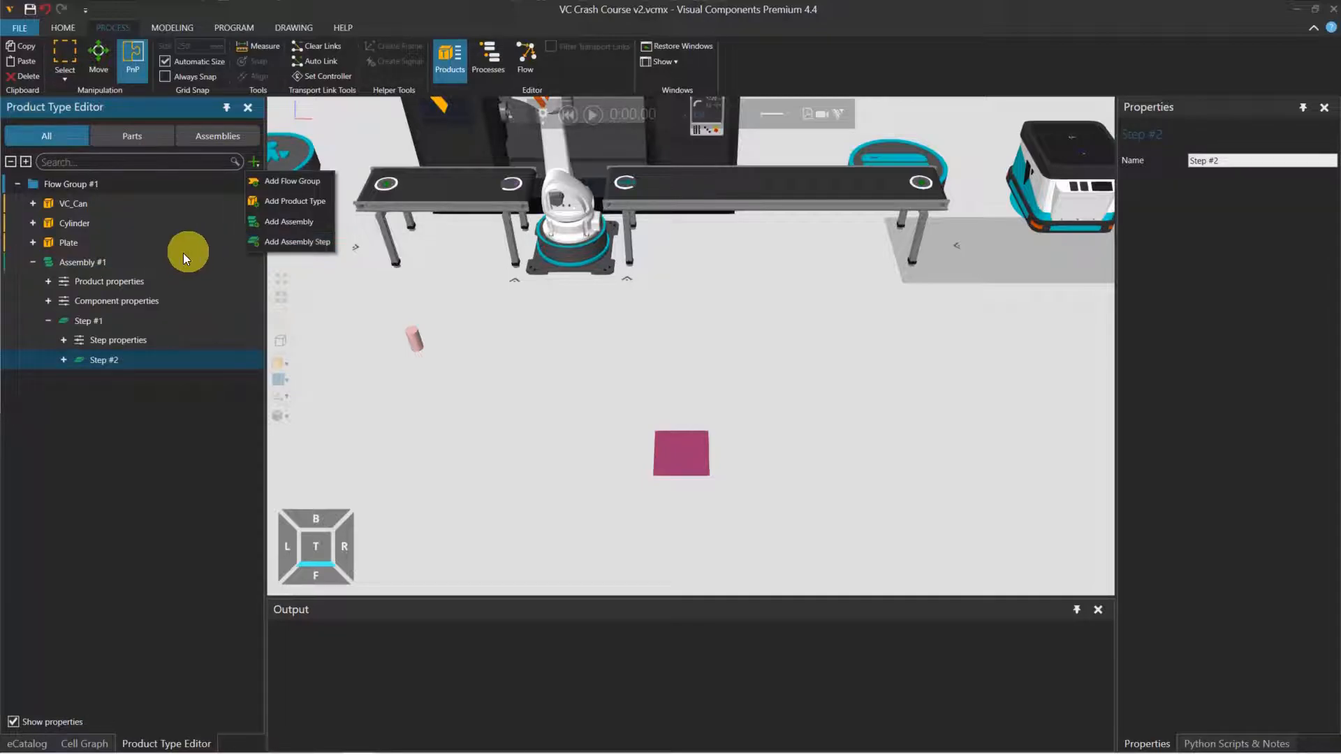
left_click(93, 260)
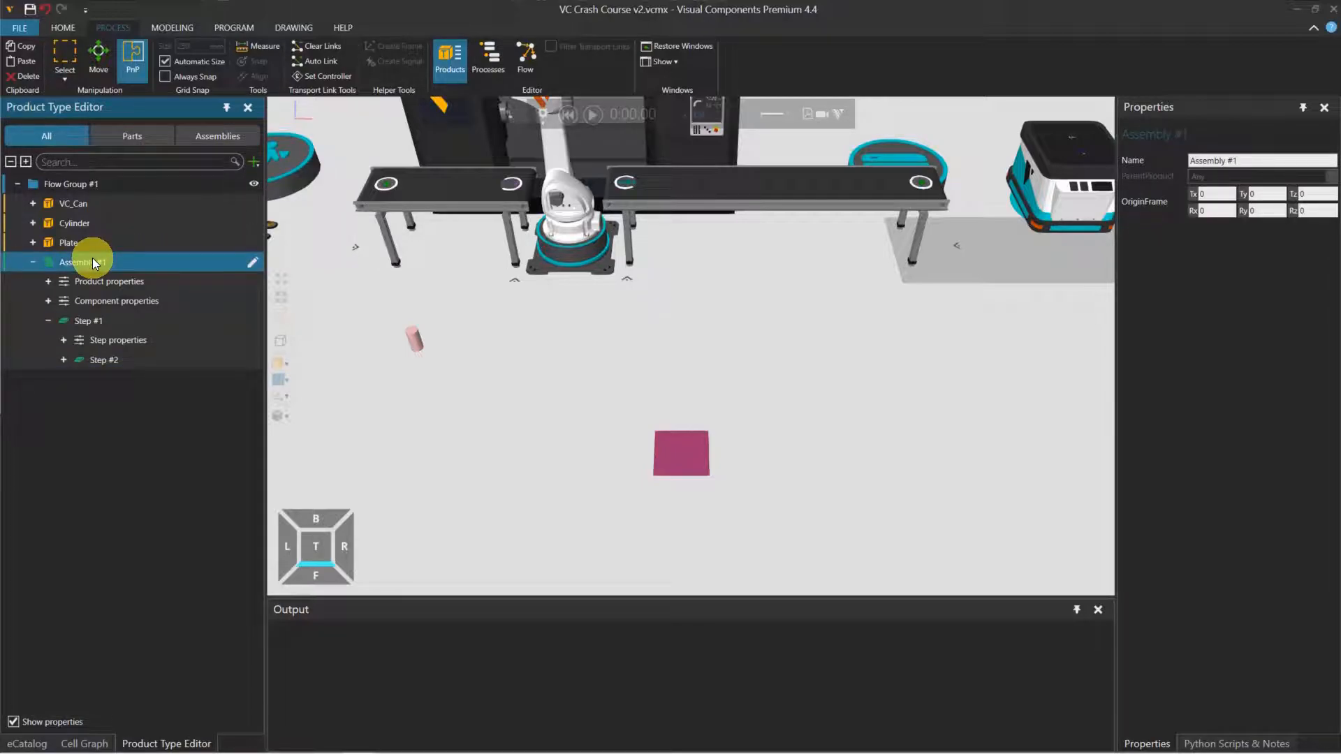
left_click(92, 260)
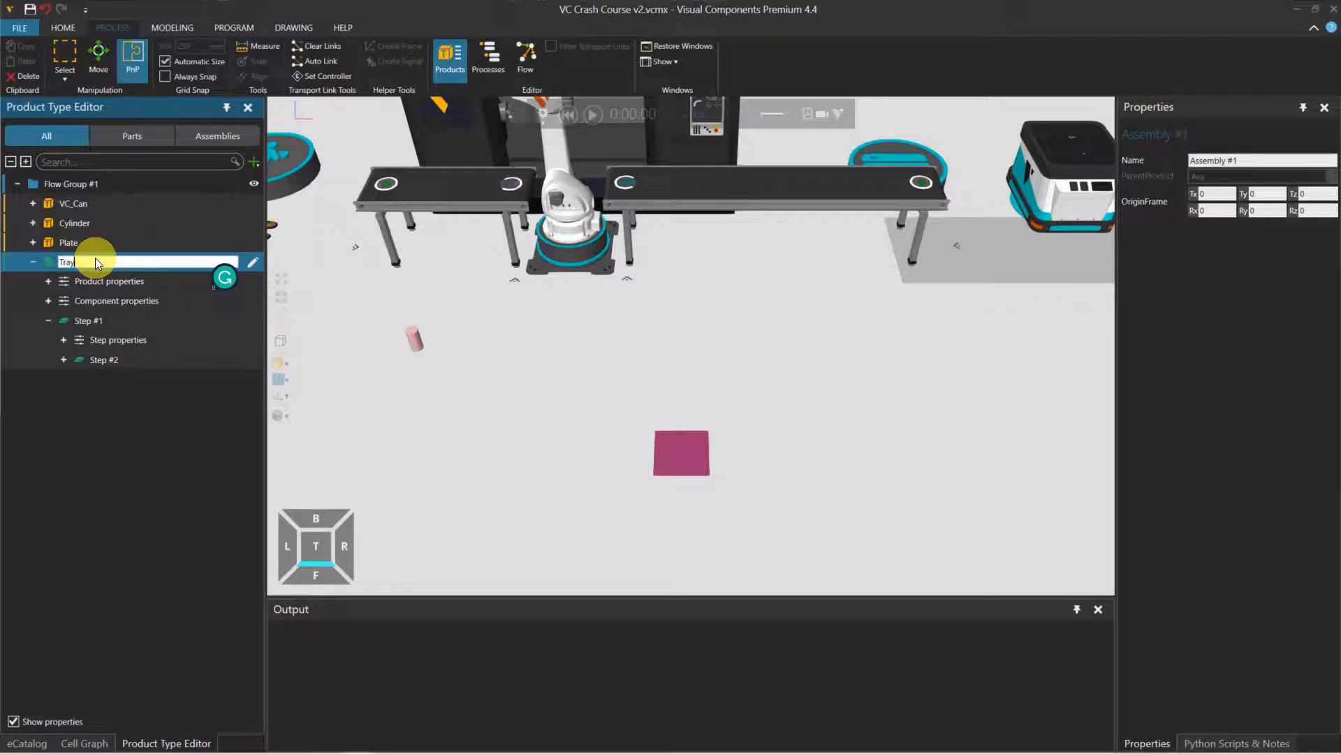
key("Return")
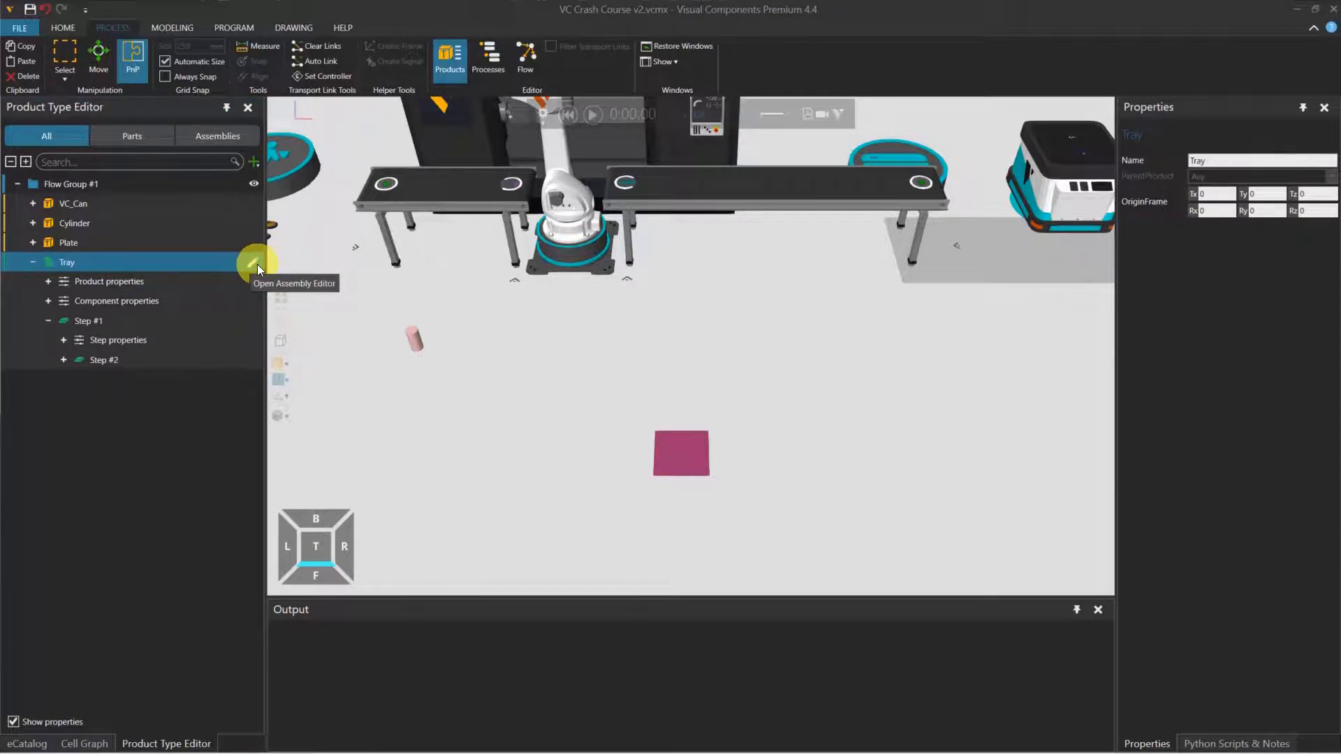
Open the Tray assembly for editing and set the default product type of the Step #1 slot to Plate.
left_click(255, 264)
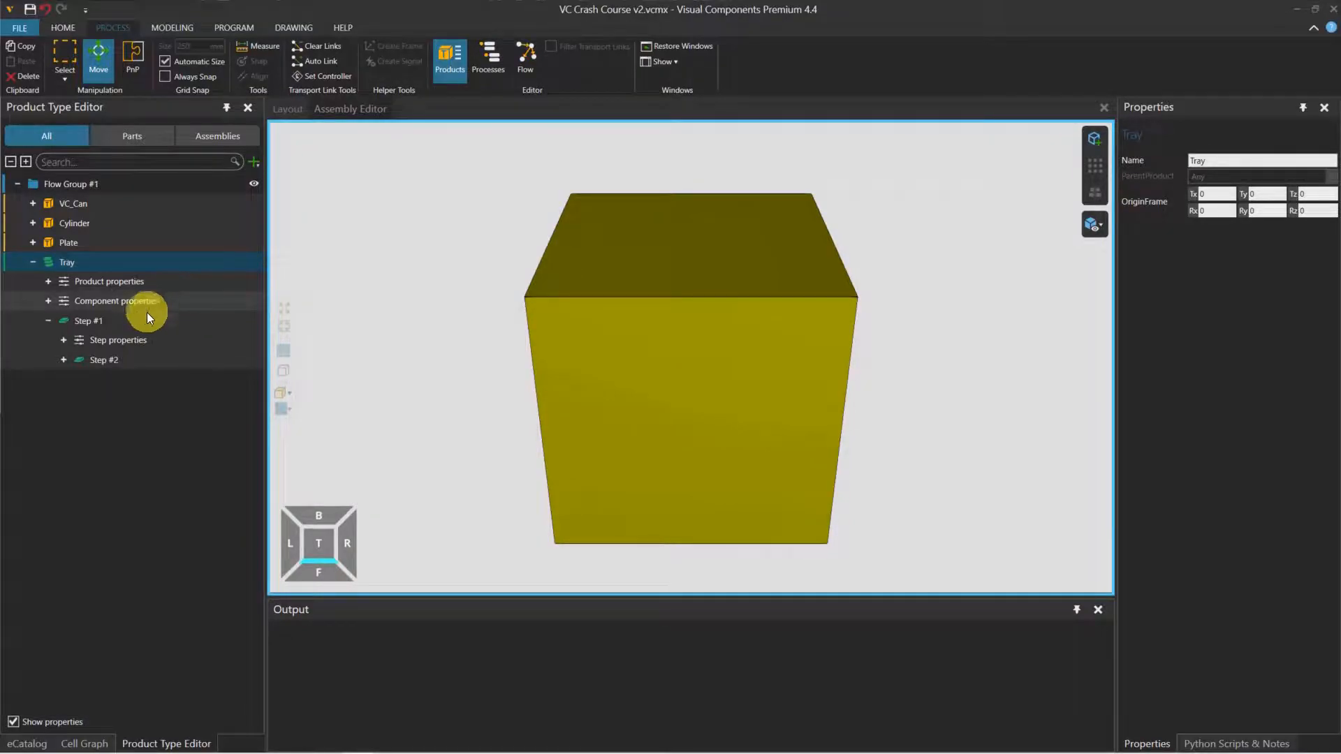
left_click(143, 319)
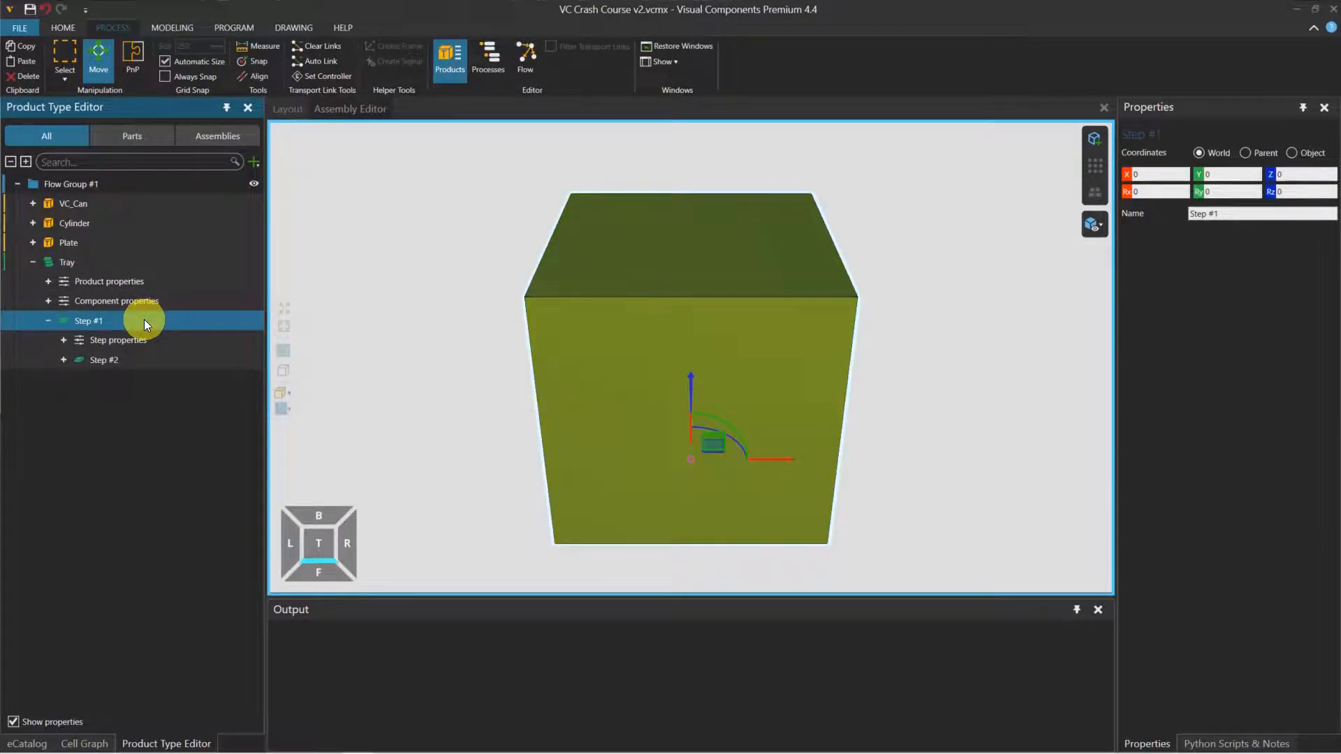
left_click(616, 326)
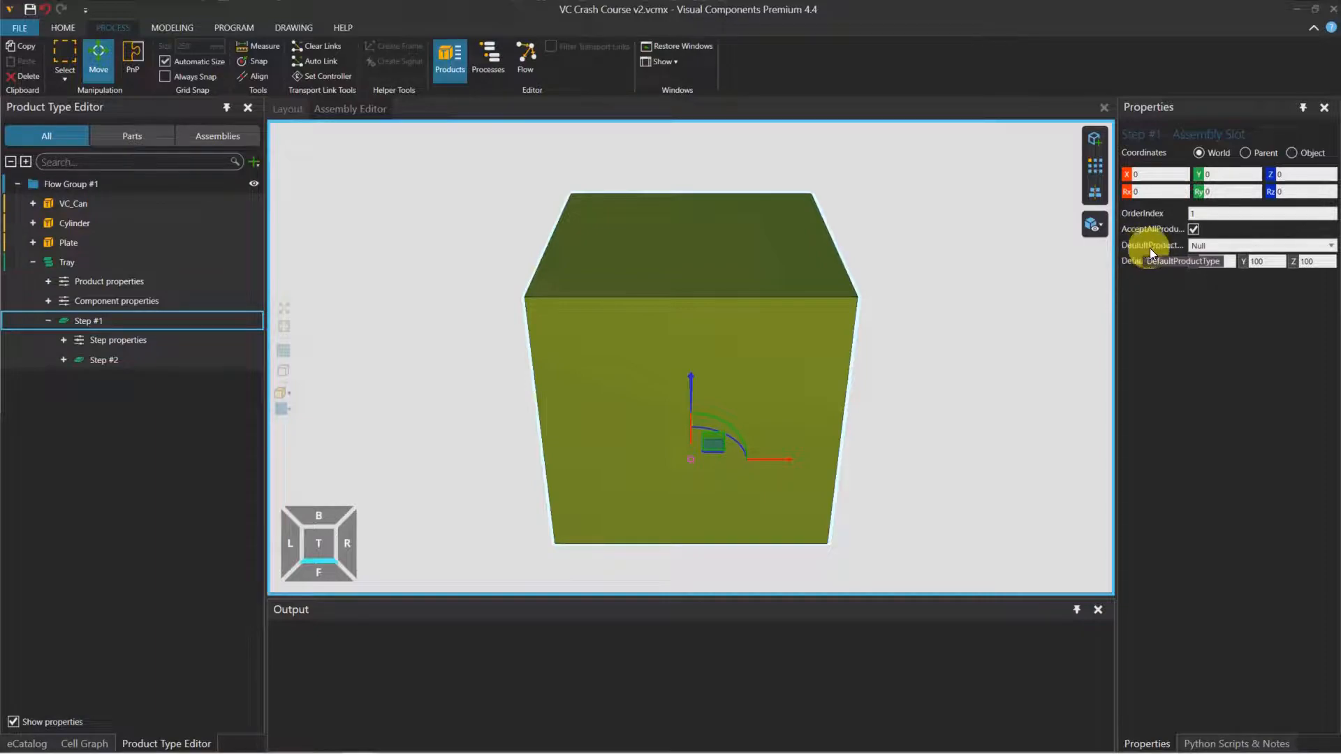
left_click(1201, 243)
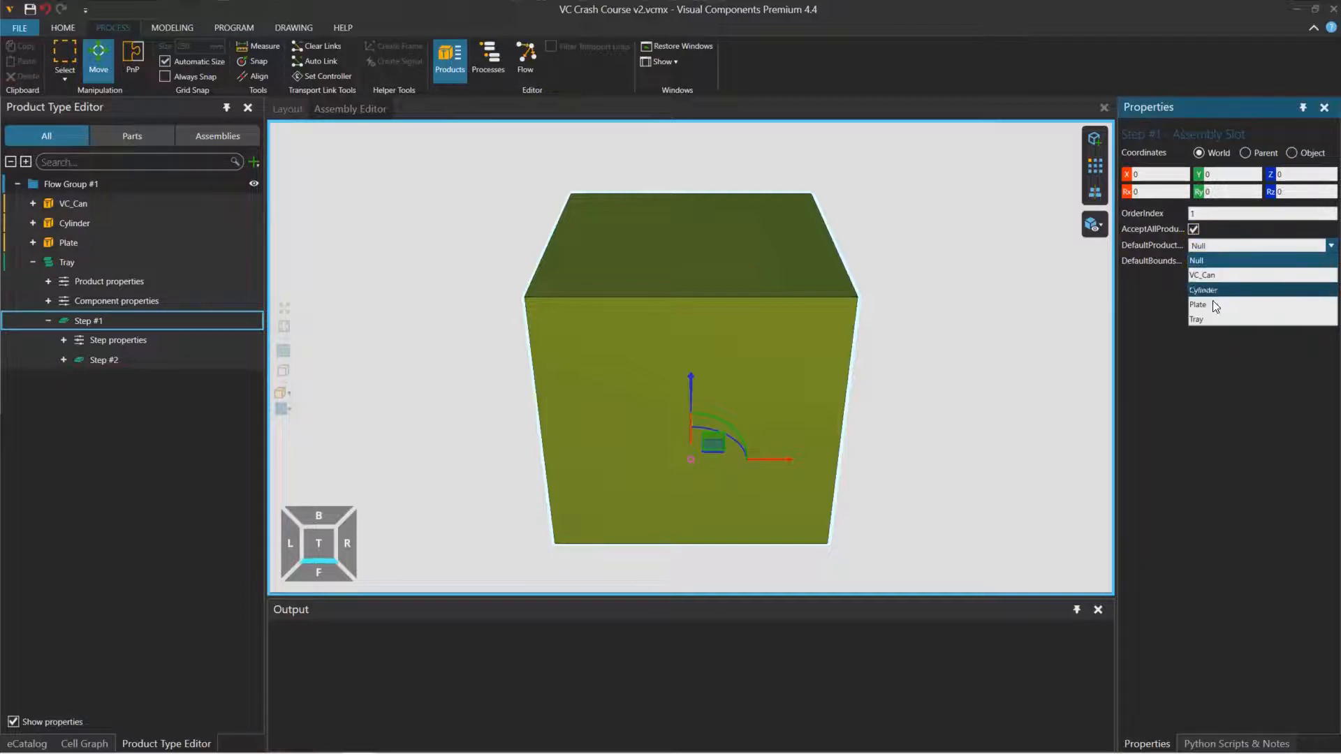
left_click(1214, 306)
scroll(803, 308, "down", 5)
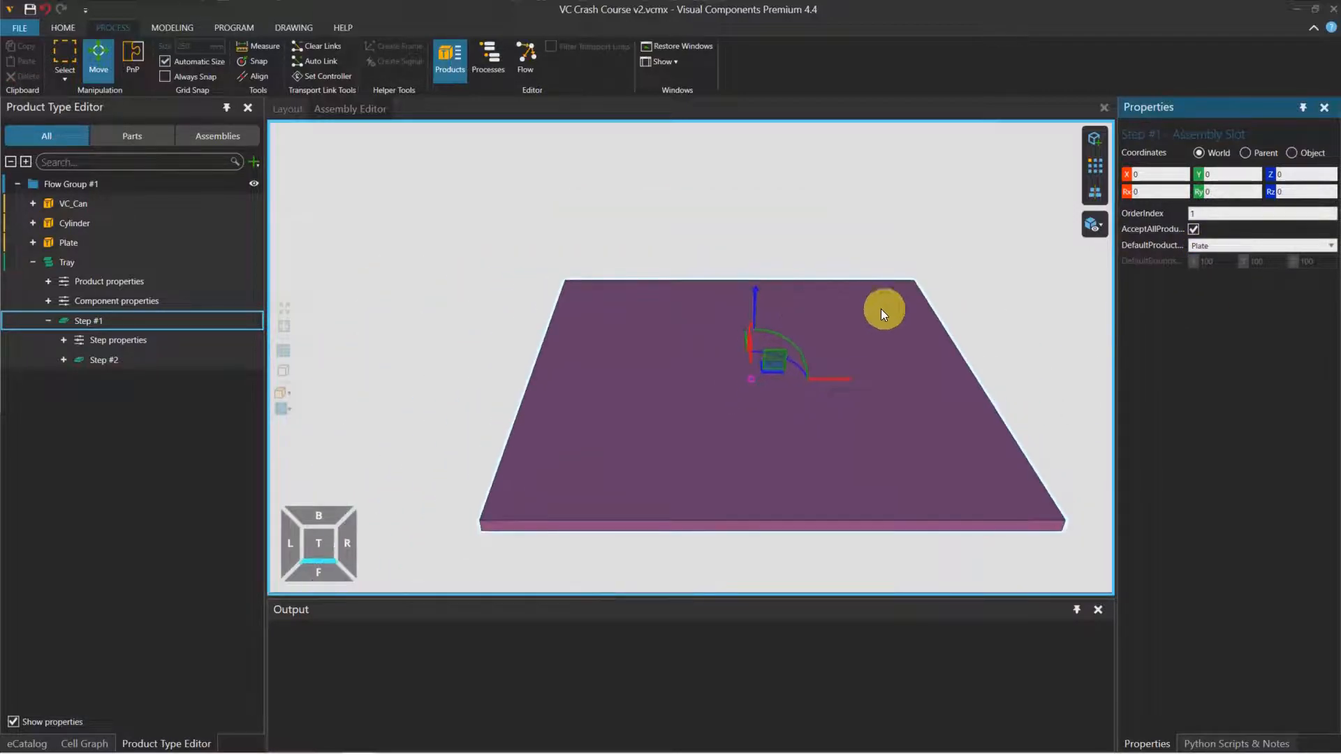
middle_click_drag(1026, 323, 891, 296)
scroll(804, 279, "down", 4)
middle_click_drag(720, 232, 744, 261)
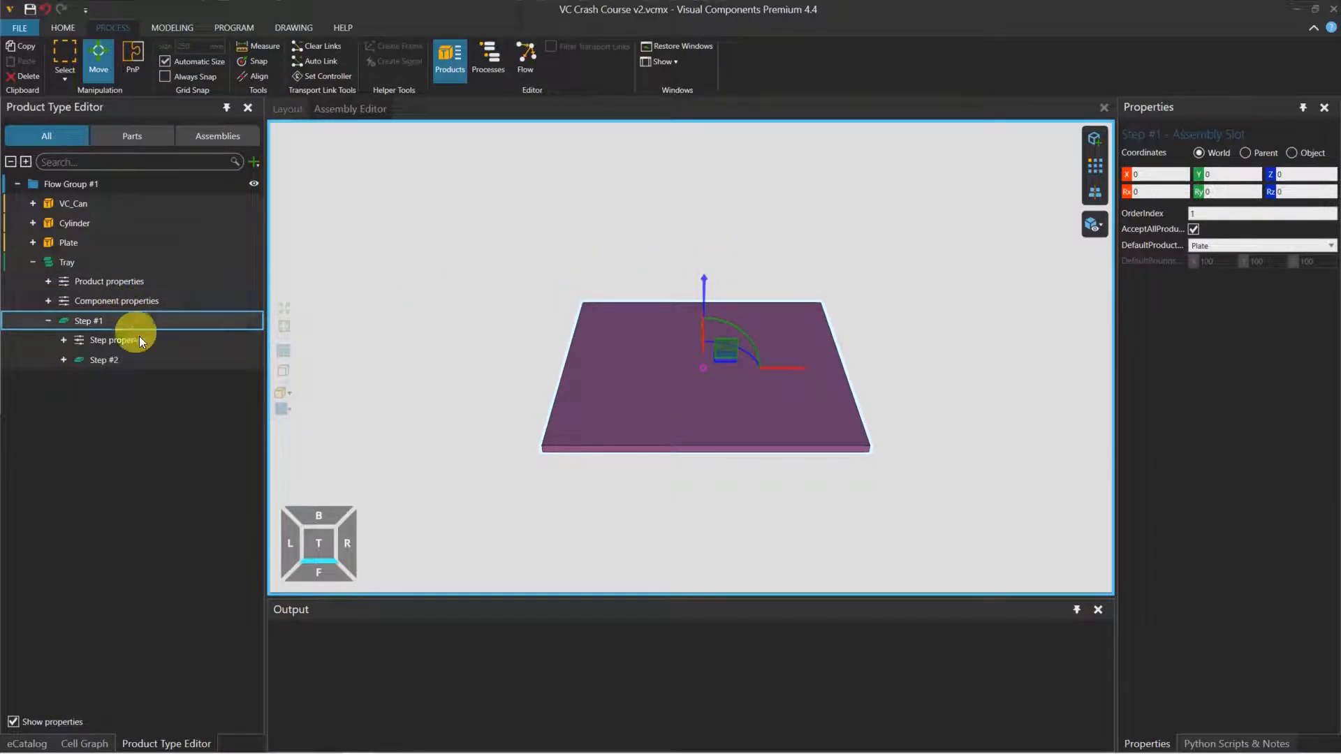
Try to raise the Step #2 slot freehand above the plate, and undo the move.
left_click(153, 362)
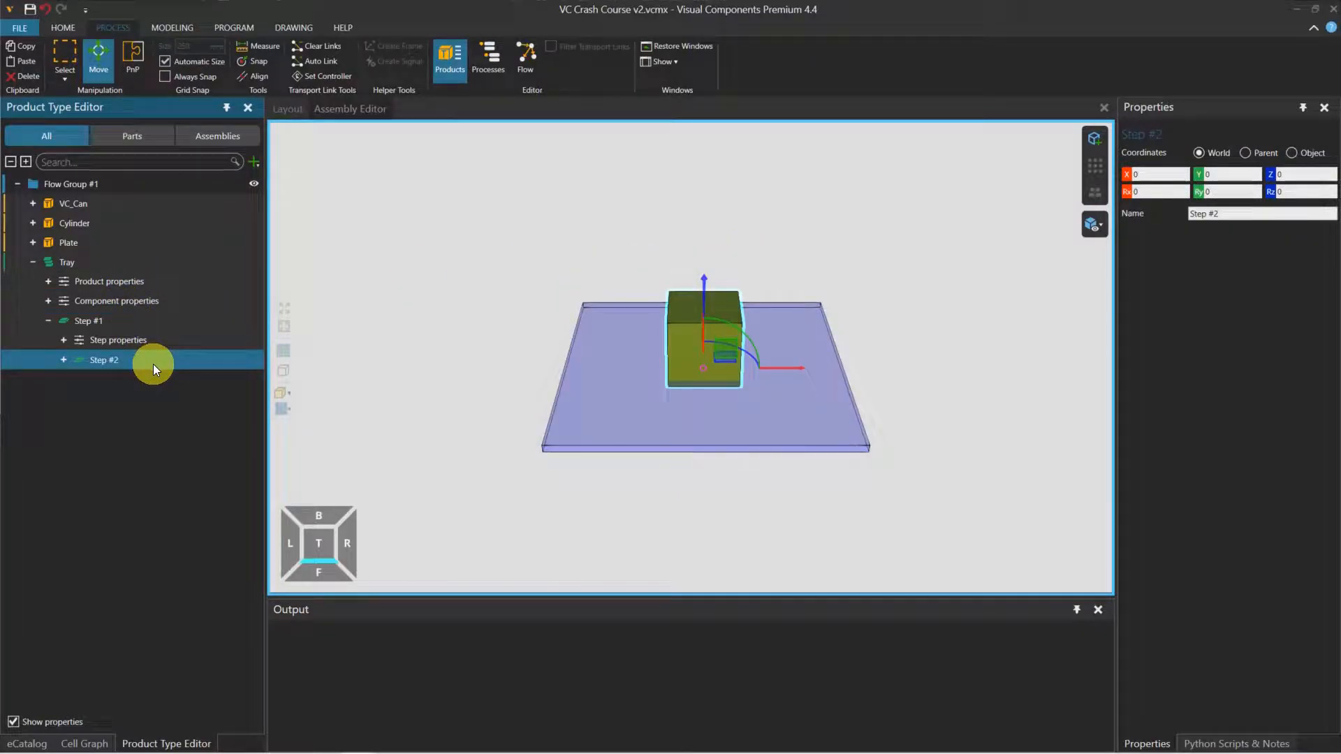
left_click(922, 291)
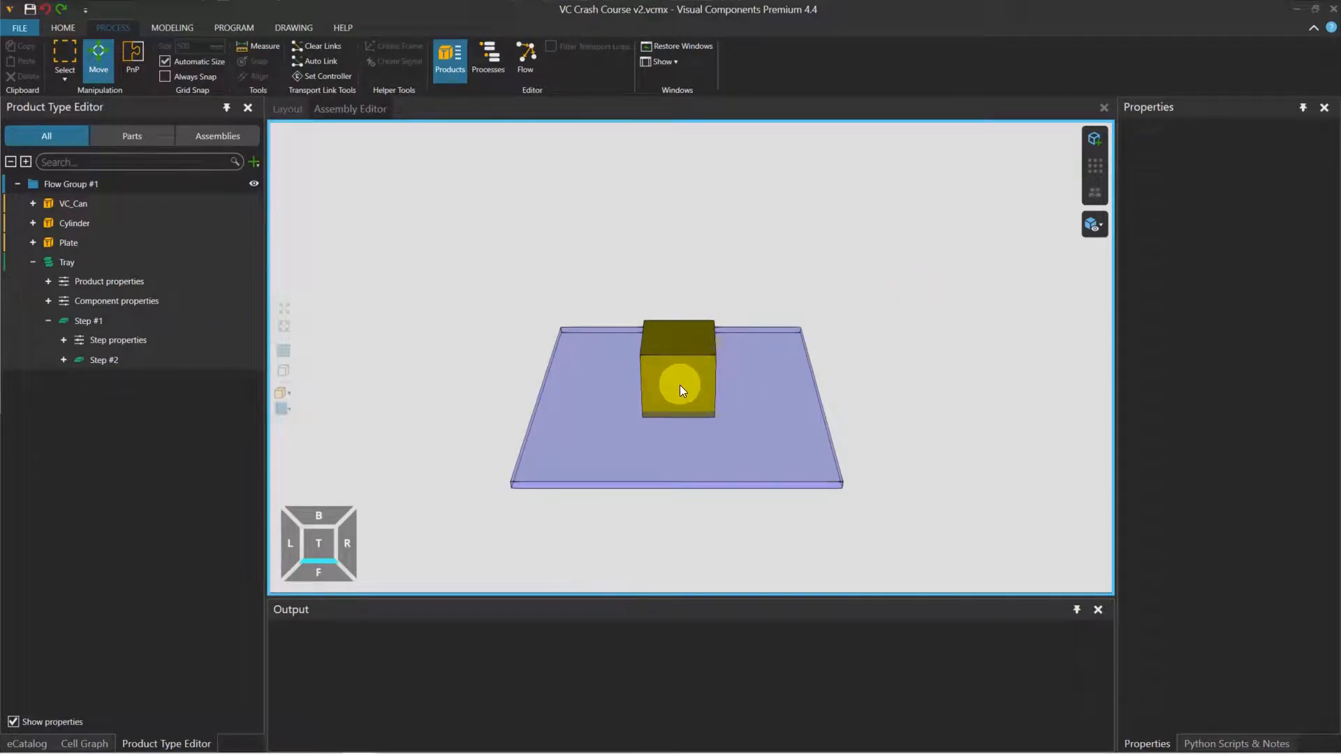
scroll(684, 417, "up", 6)
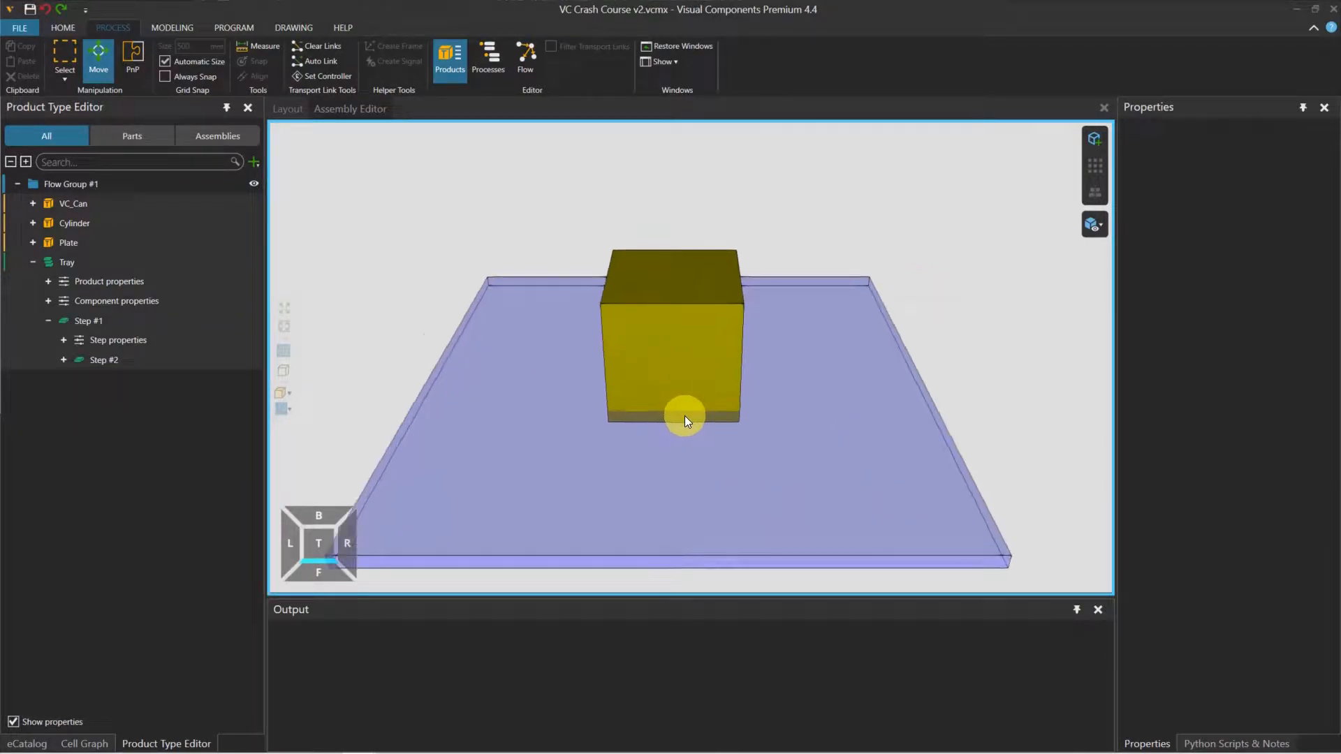
scroll(685, 416, "down", 4)
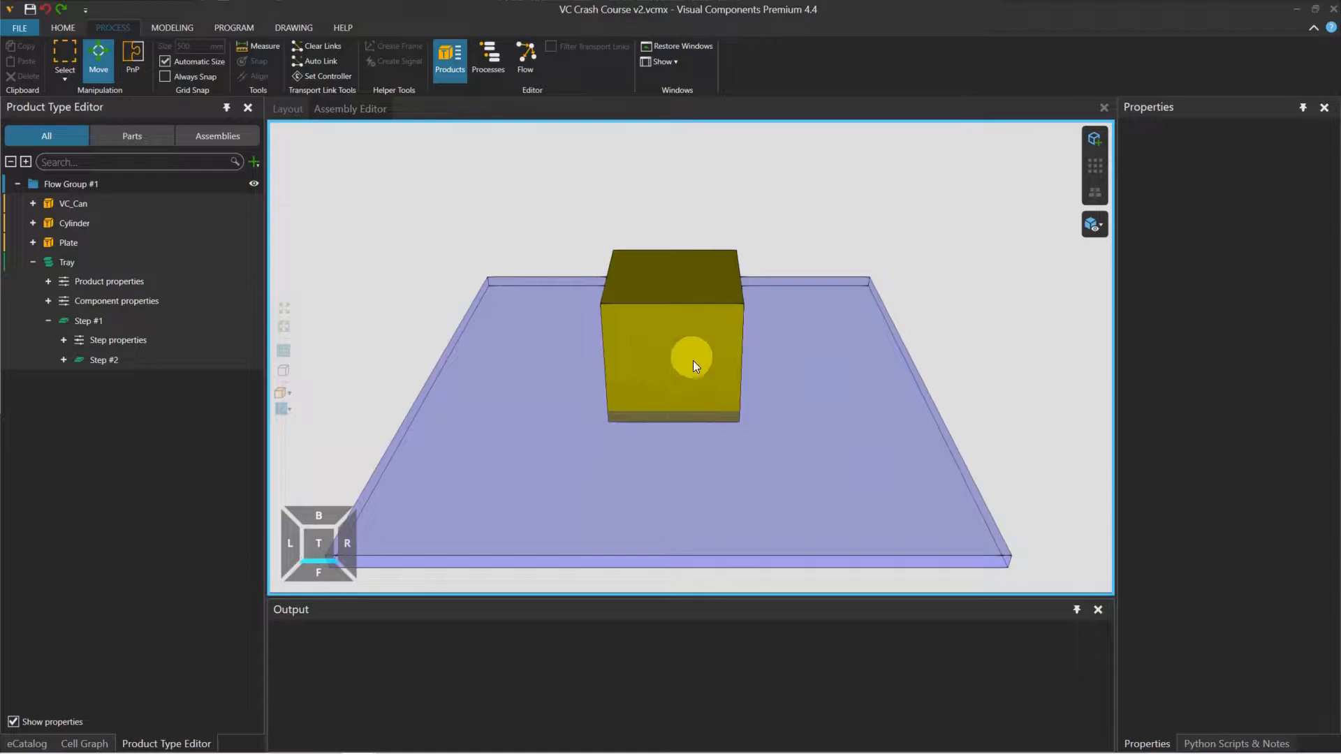
left_click(691, 324)
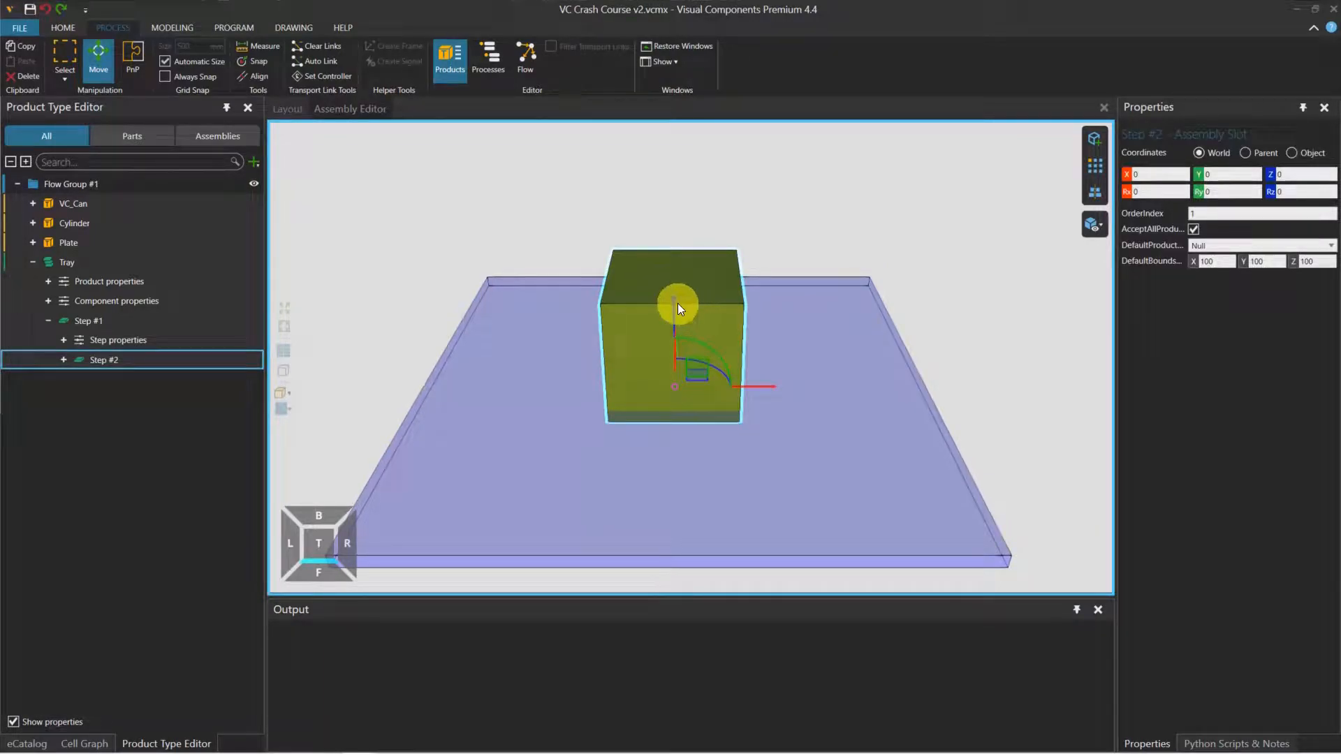
left_click_drag(675, 301, 674, 286)
scroll(838, 258, "down", 4)
left_click(904, 254)
key("ctrl+z")
Set the Z coordinate of the Step #2 slot to 10 so it sits on top of the plate.
left_click(684, 306)
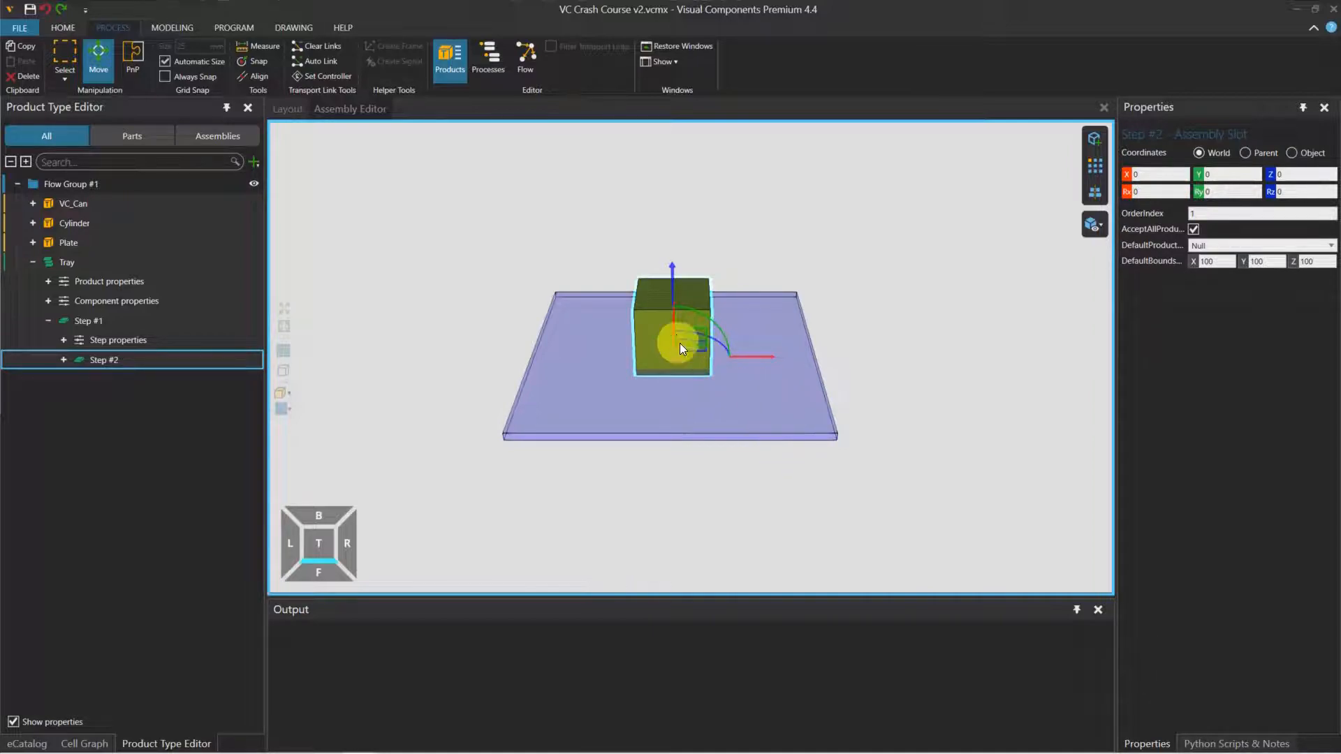
left_click(1292, 174)
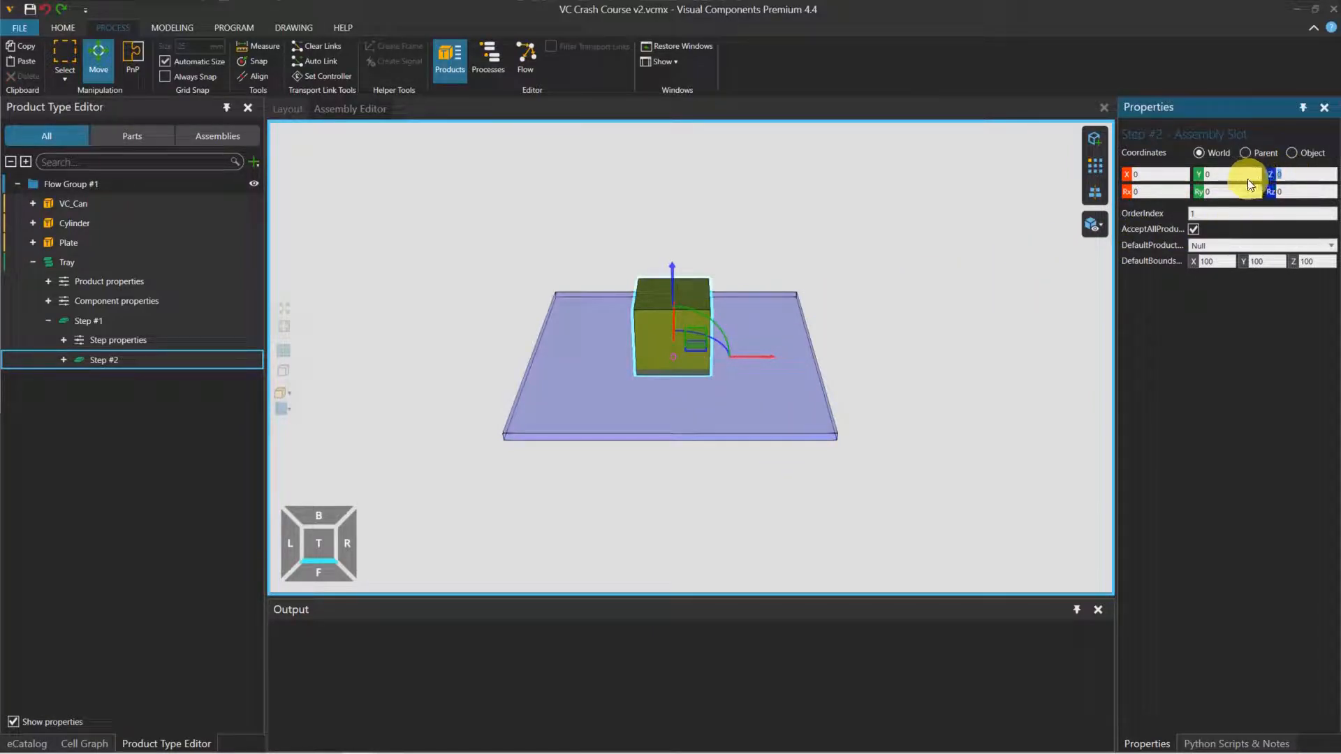
type("10")
key("Return")
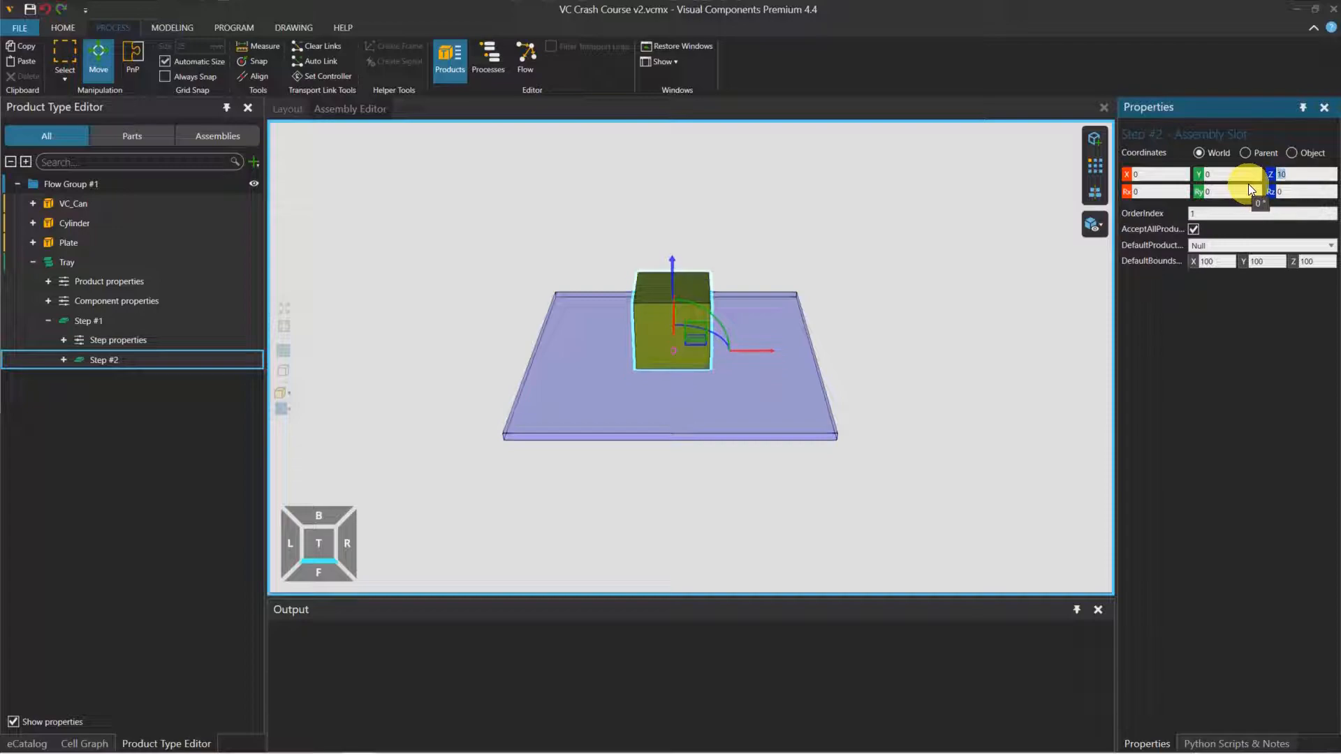
scroll(692, 371, "up", 2)
scroll(703, 381, "up", 3)
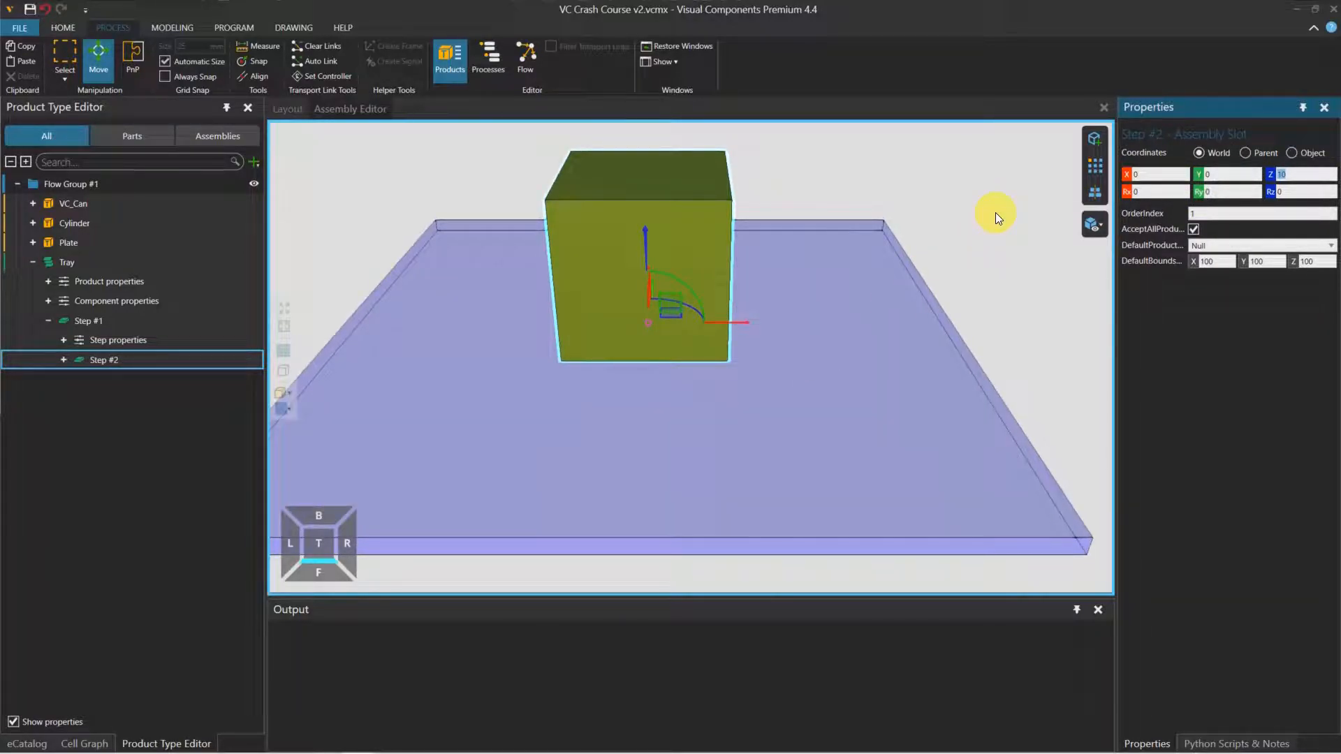
scroll(991, 215, "down", 5)
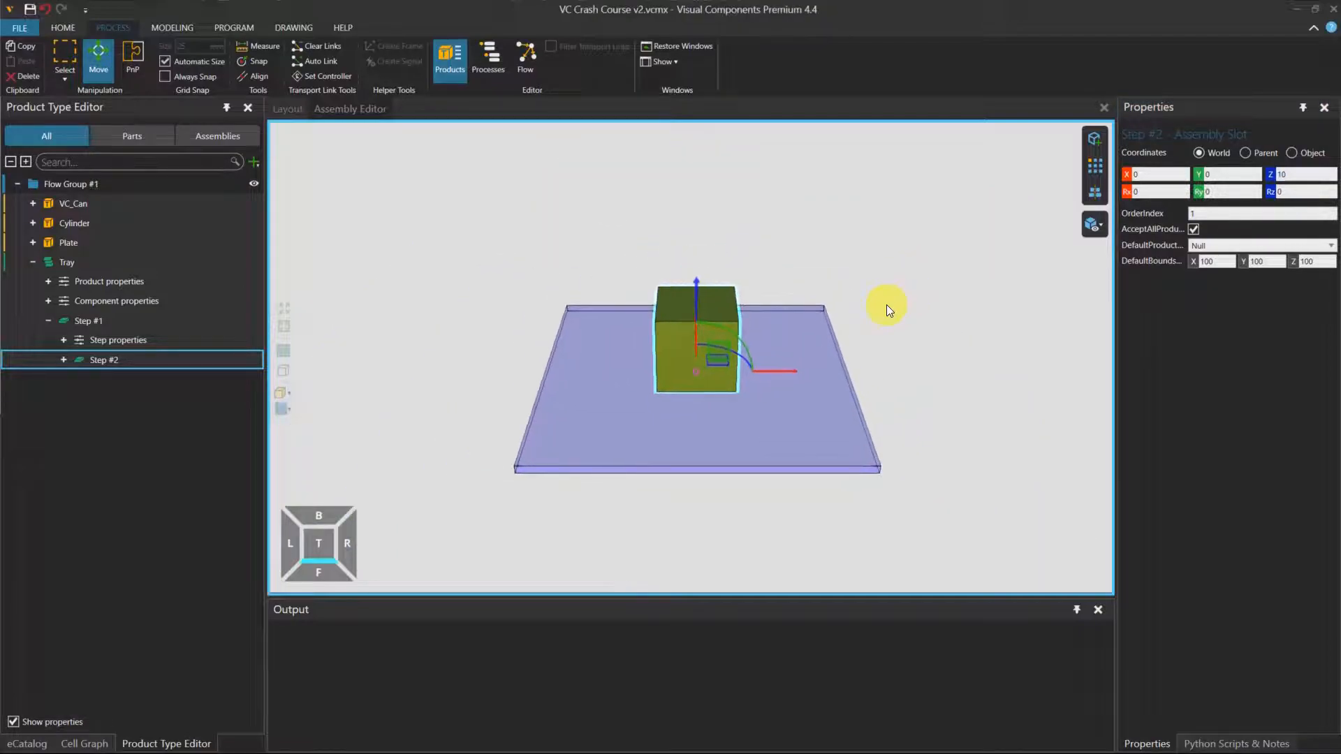
Set the default product type of the Step #2 slot to Cylinder.
left_click(1221, 247)
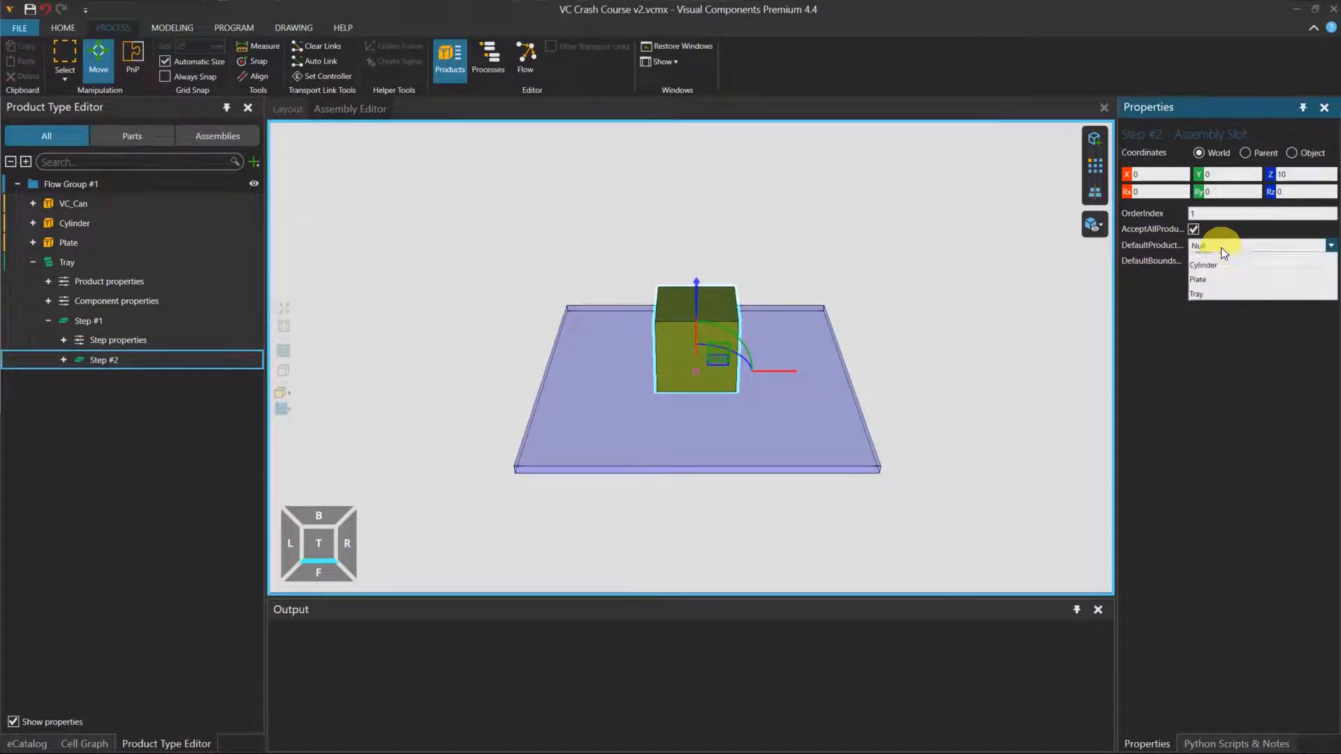
left_click(1237, 291)
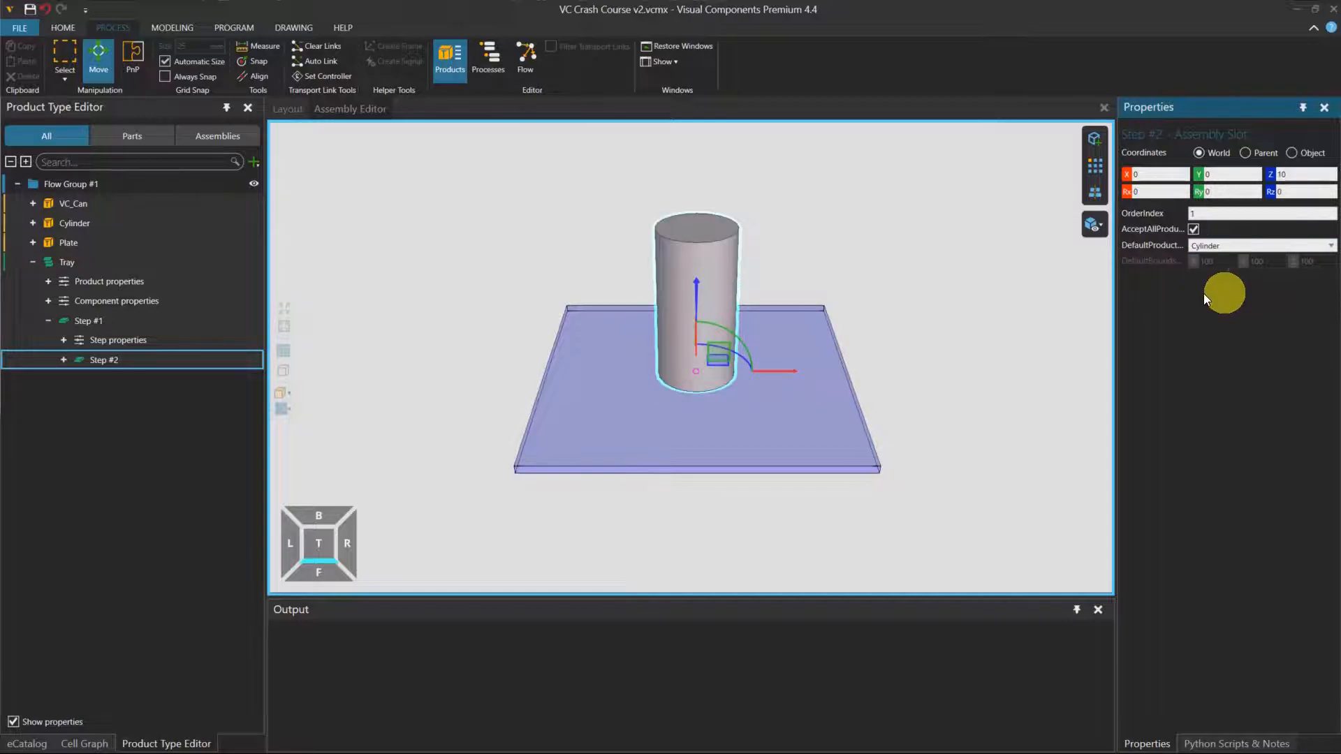
scroll(923, 301, "down", 1)
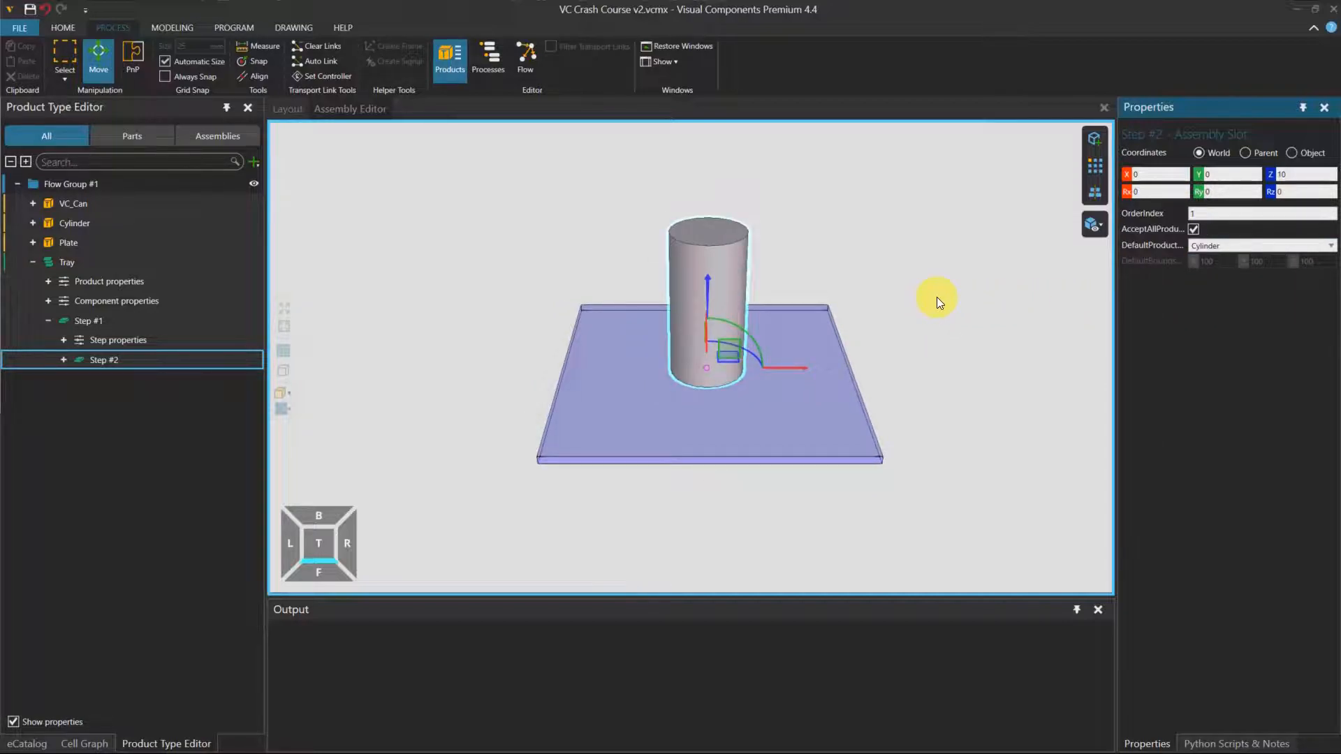
scroll(870, 279, "up", 1)
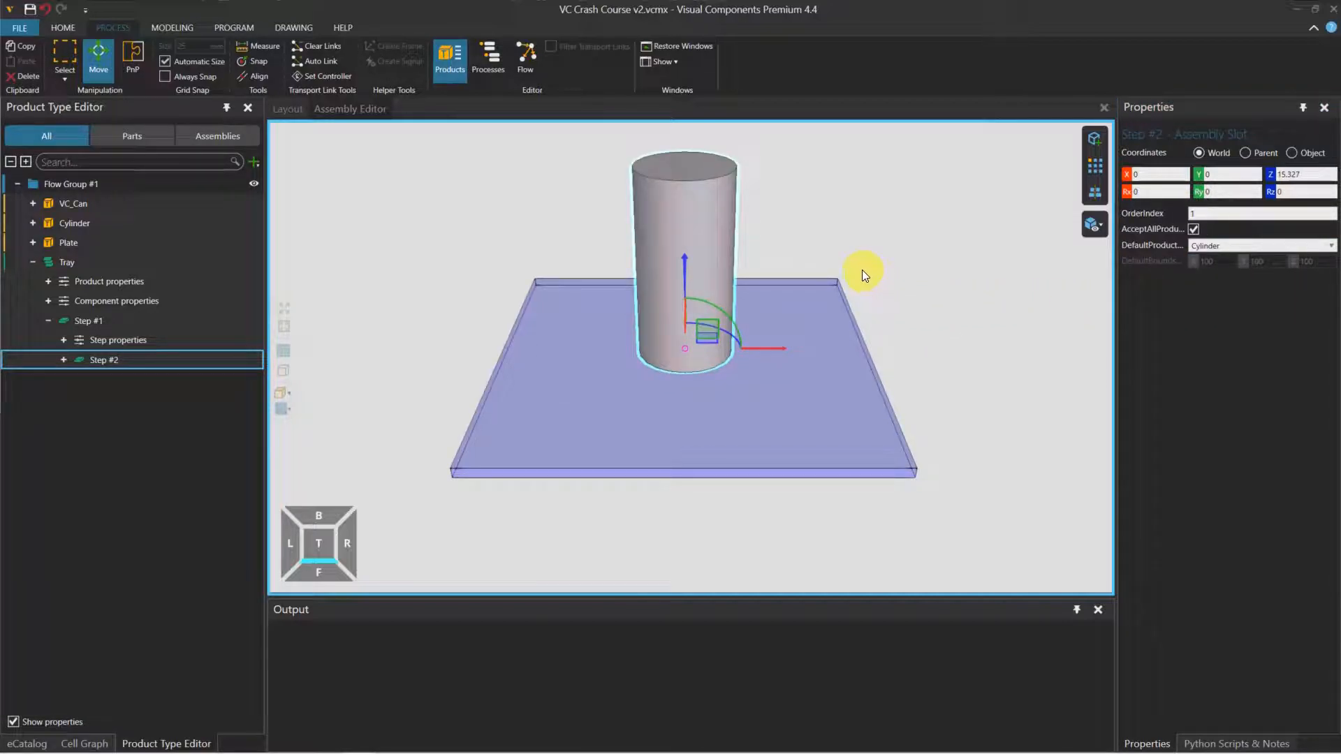
Start a Block-template slot pattern from the Step #2 slot with counts of X 2, Y 2 and Z 1.
left_click(1098, 167)
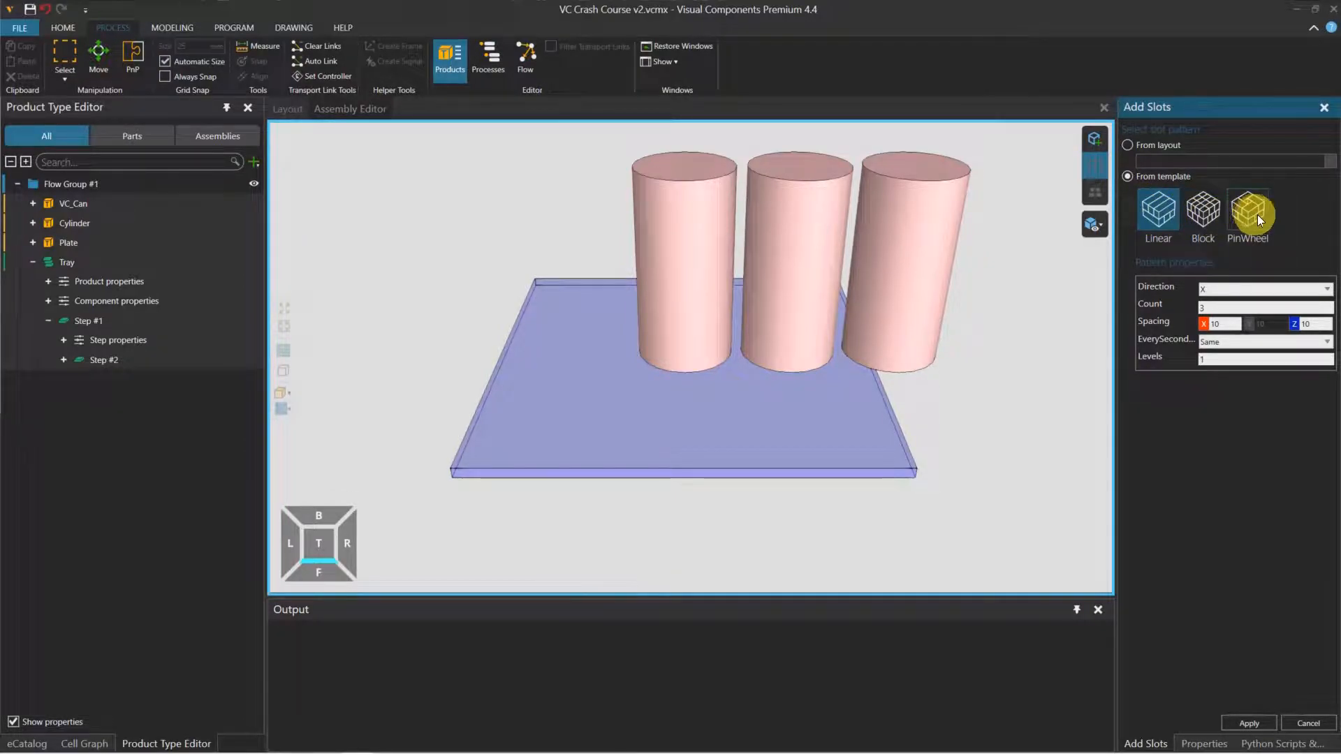
left_click(1208, 211)
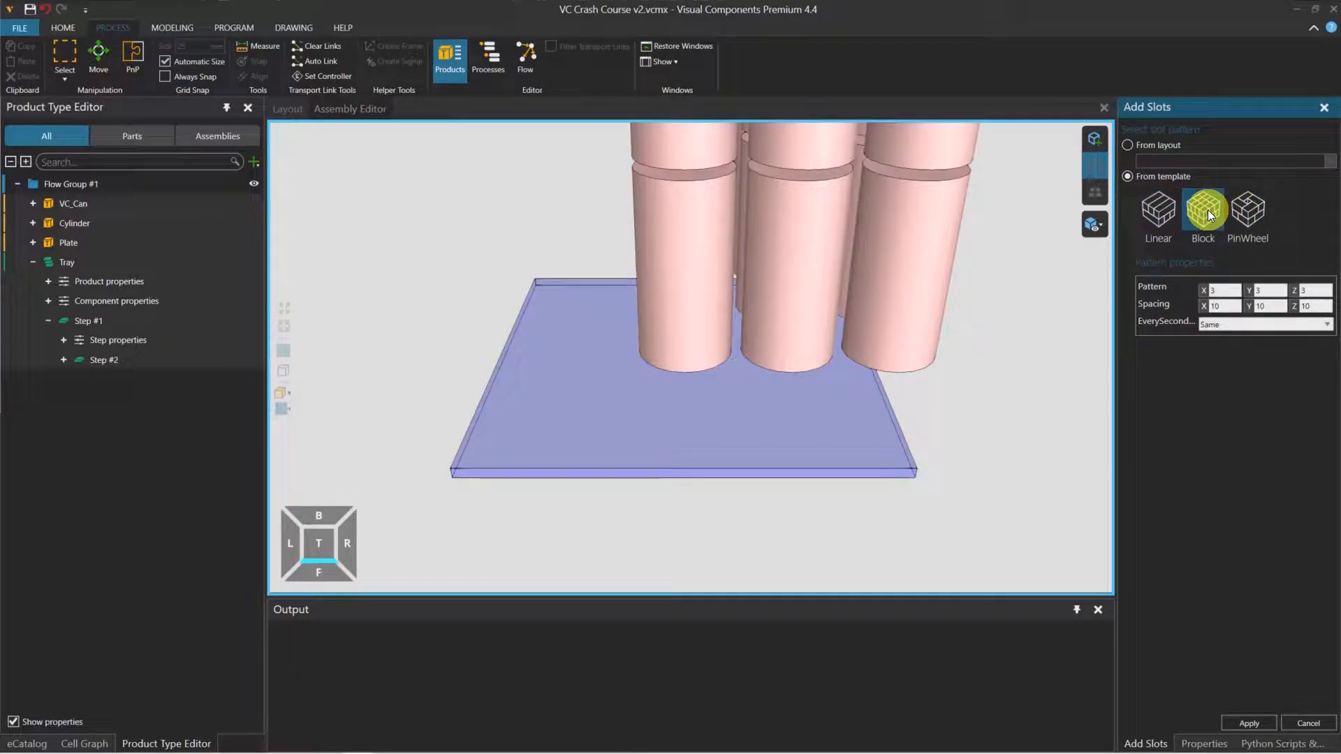
left_click_drag(1216, 291, 1199, 290)
type("2")
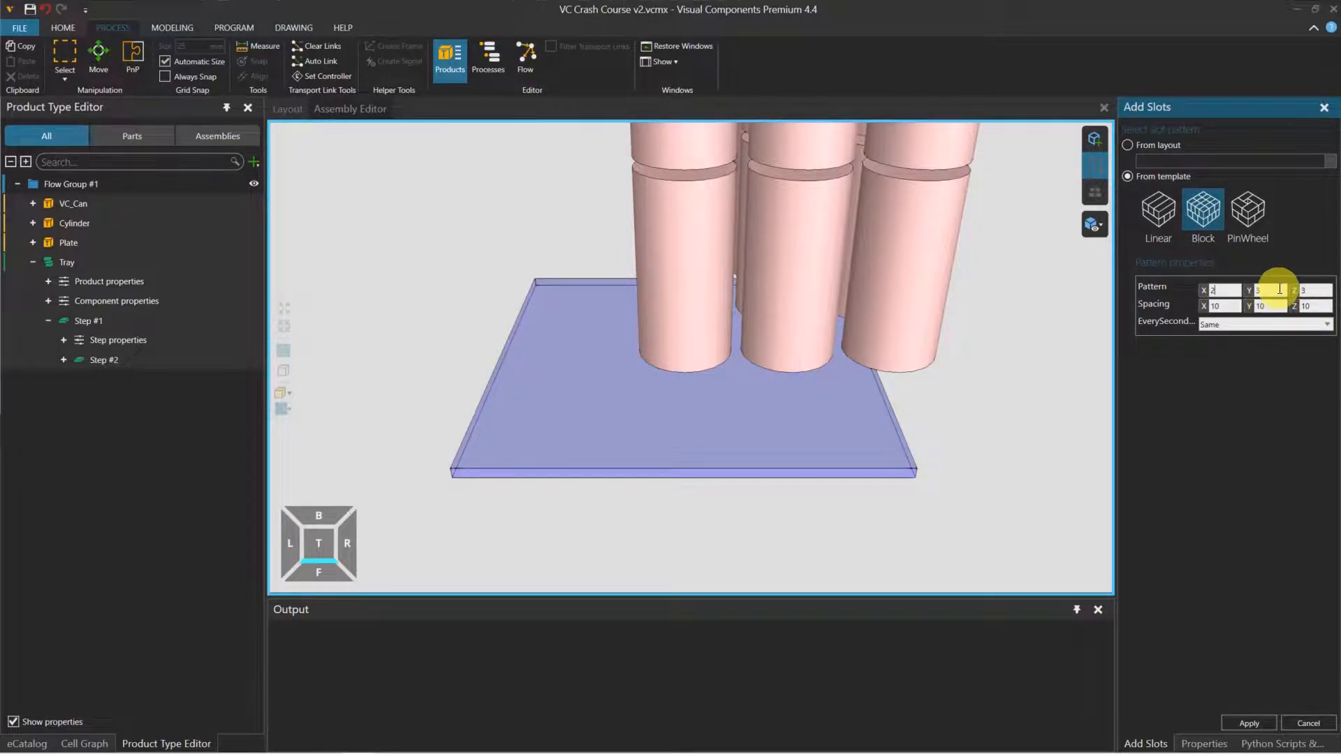
left_click_drag(1264, 290, 1122, 285)
type("2")
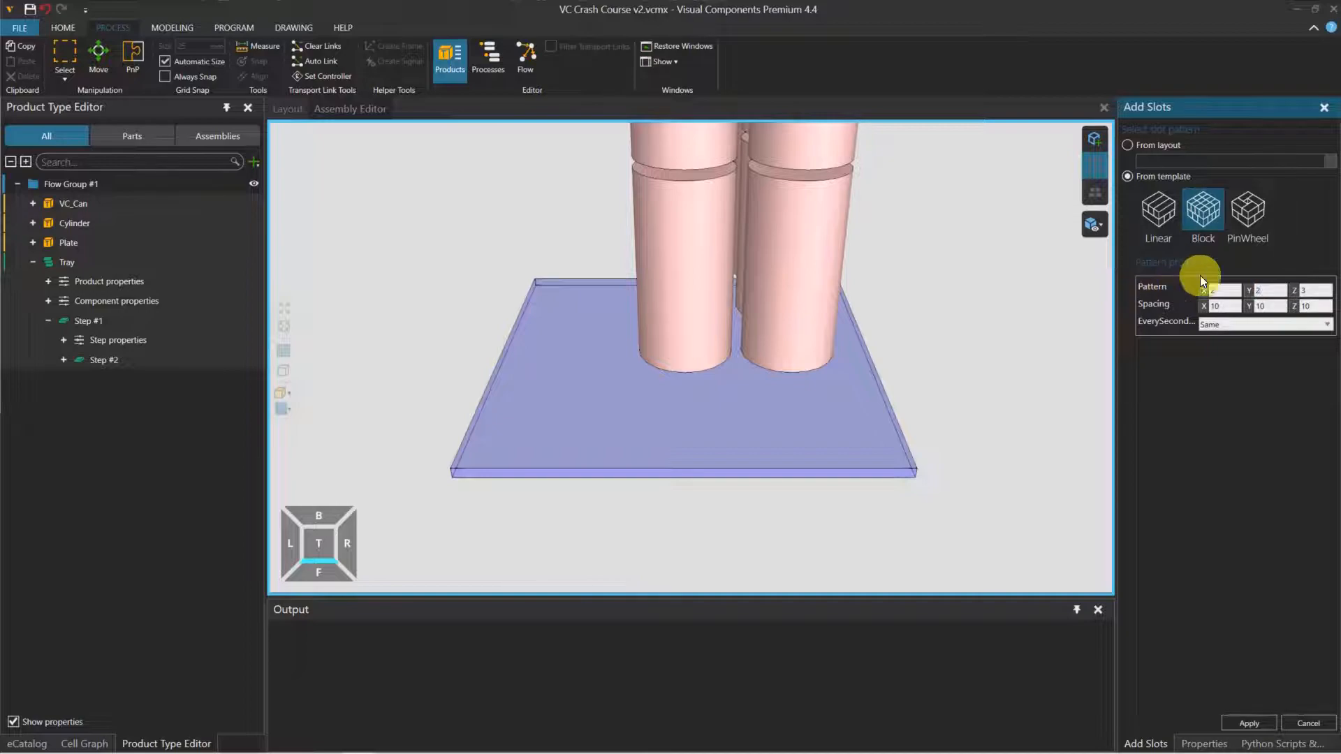
left_click_drag(1318, 290, 1239, 282)
type("1")
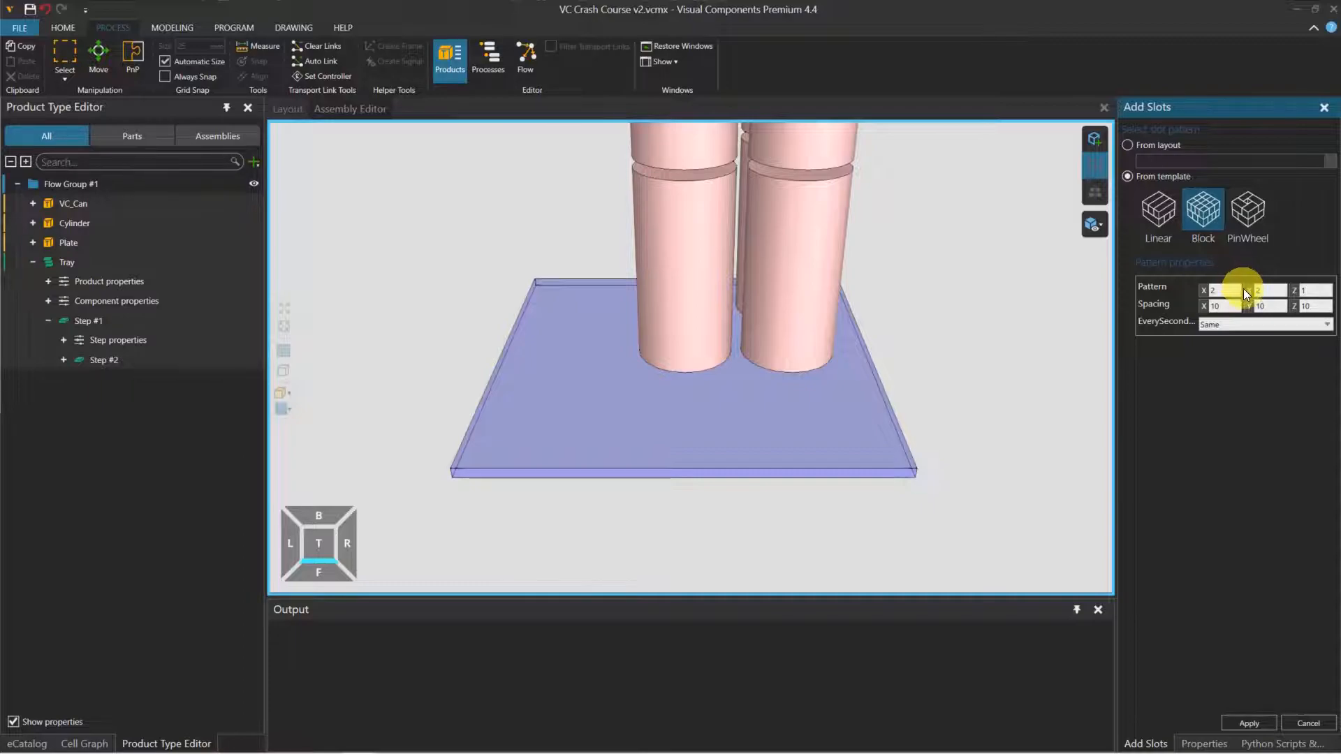
Set the slot pattern's spacing to 100 in X, Y and Z, and apply the pattern.
left_click(1229, 305)
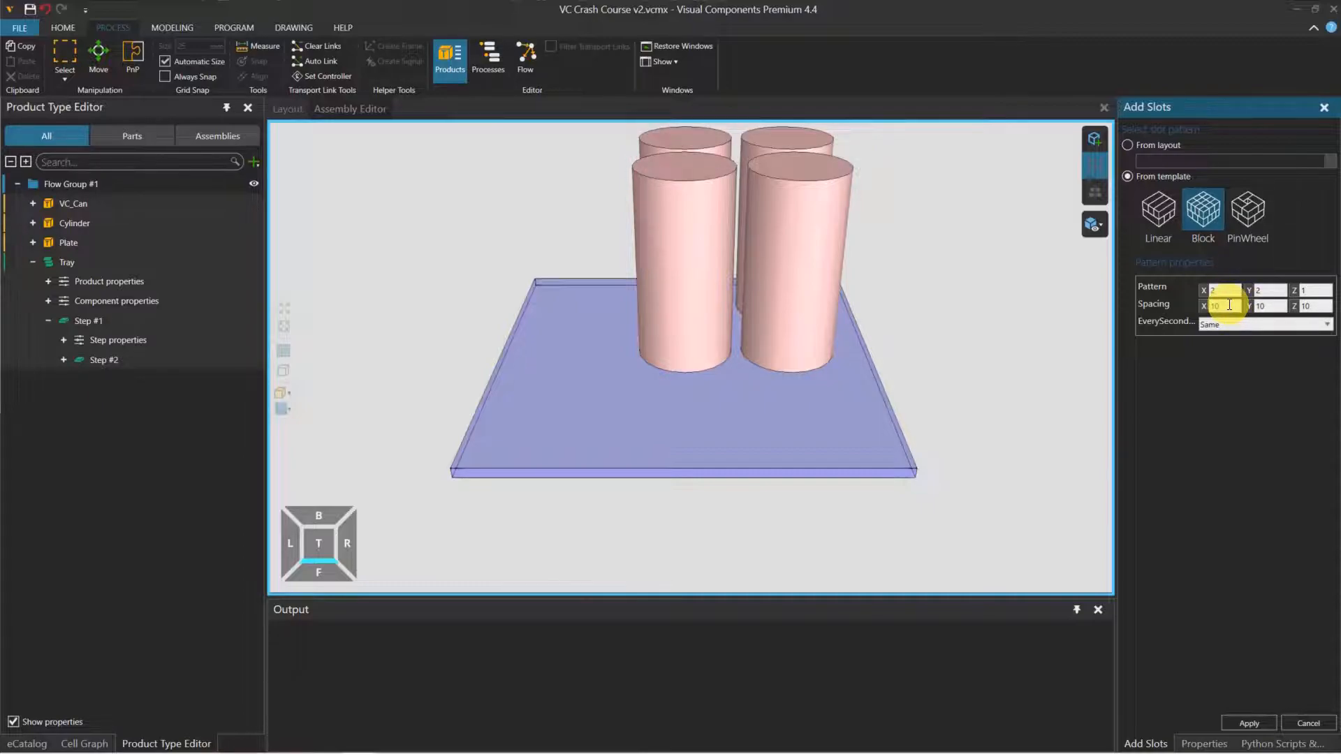
type("100")
left_click(1268, 305)
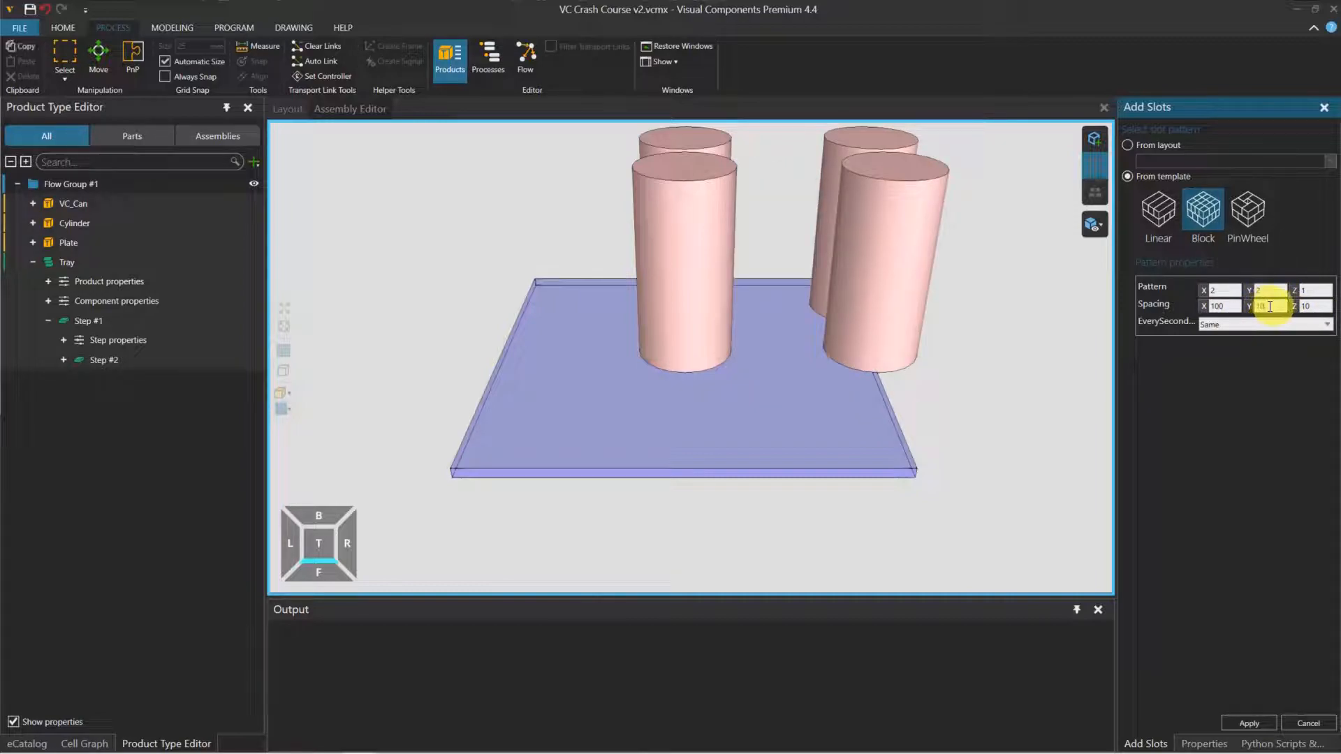
type("100")
left_click(1317, 306)
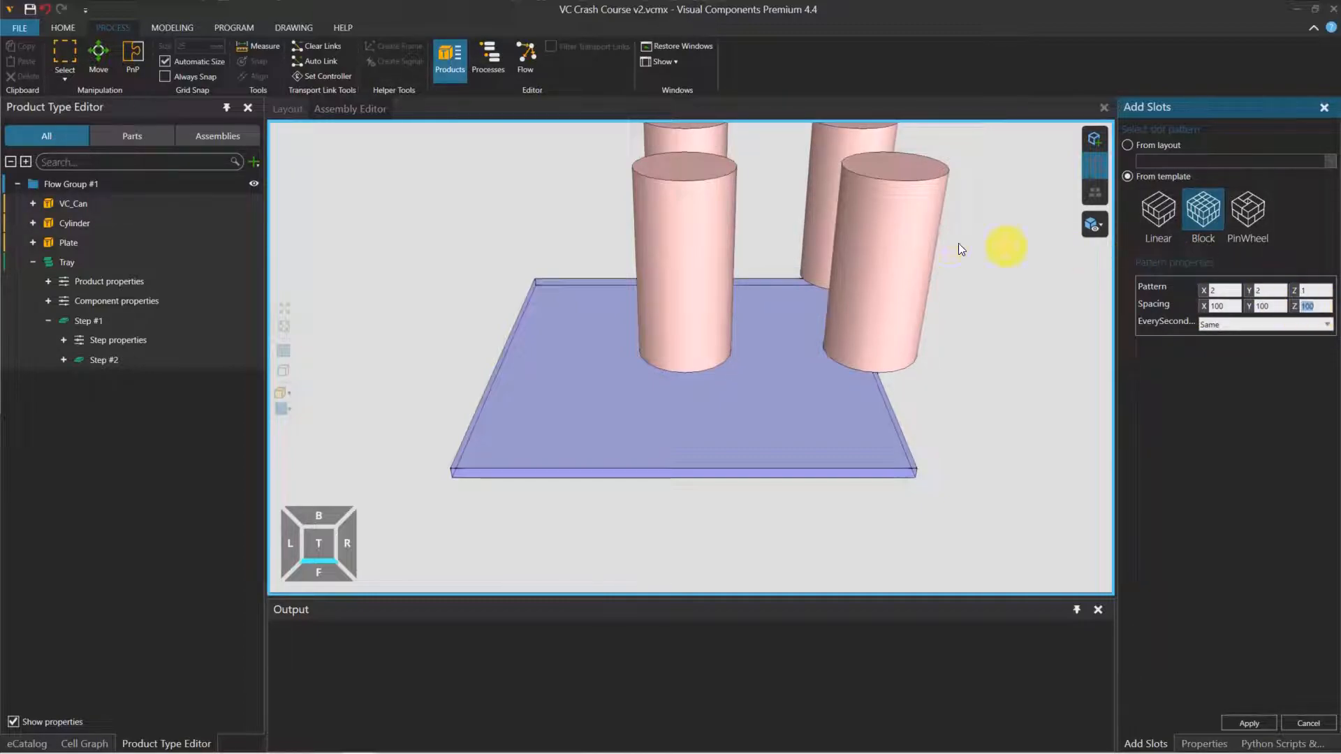
left_click(967, 273)
scroll(972, 271, "down", 5)
right_click_drag(990, 250, 835, 426)
left_click(326, 539)
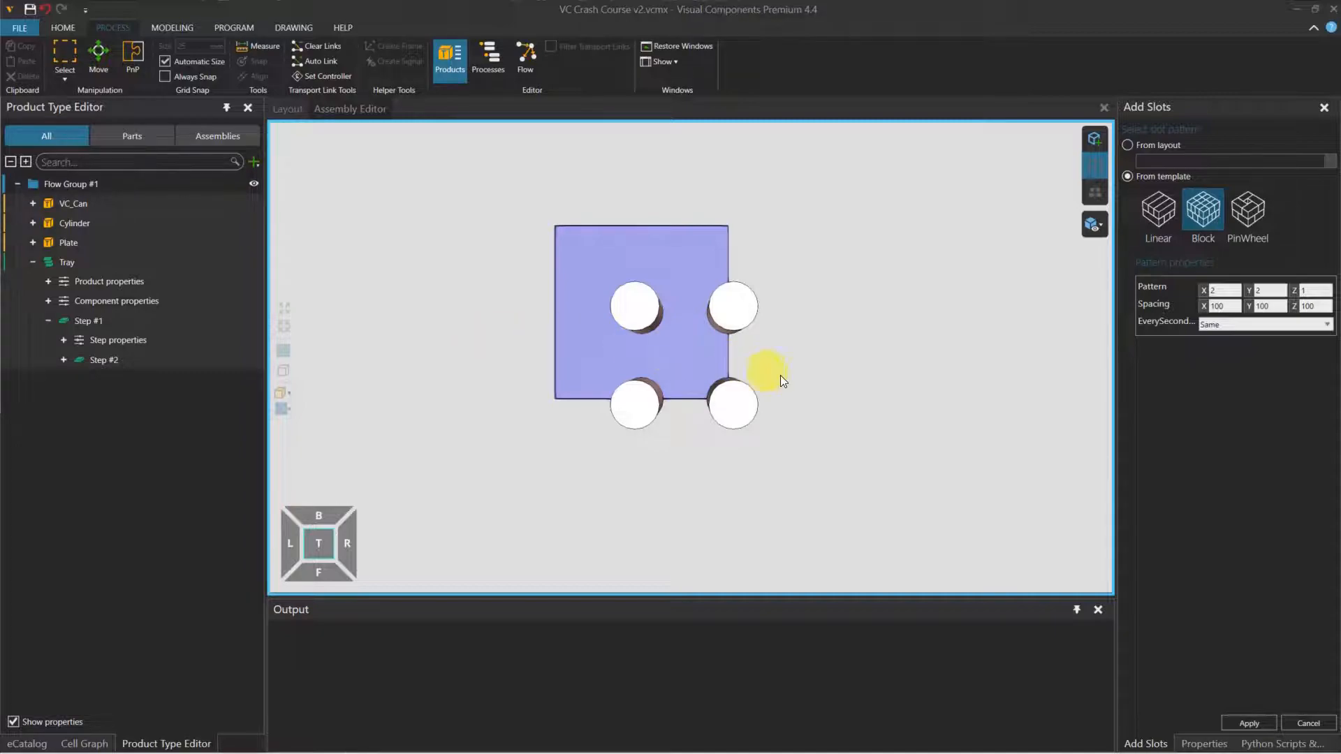
left_click(1256, 723)
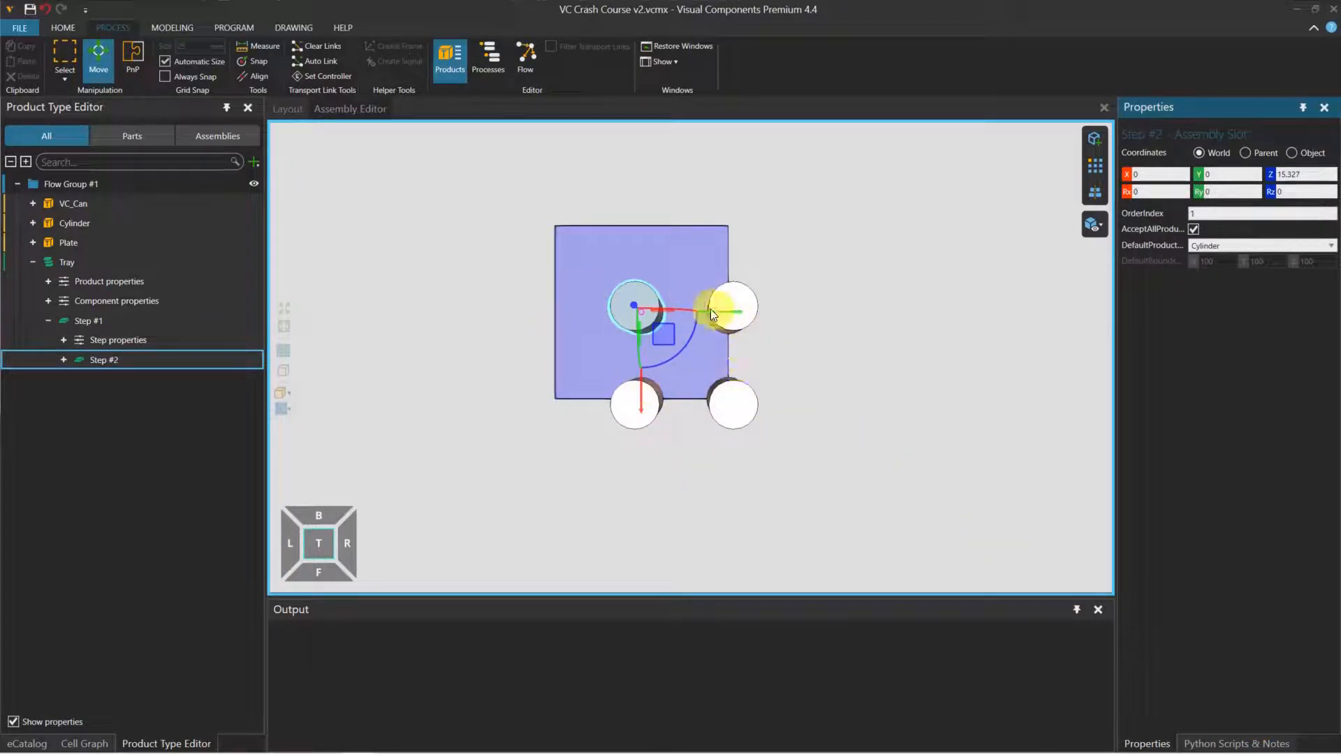
Select all four cylinder slots together and center them on the plate.
left_click(739, 293)
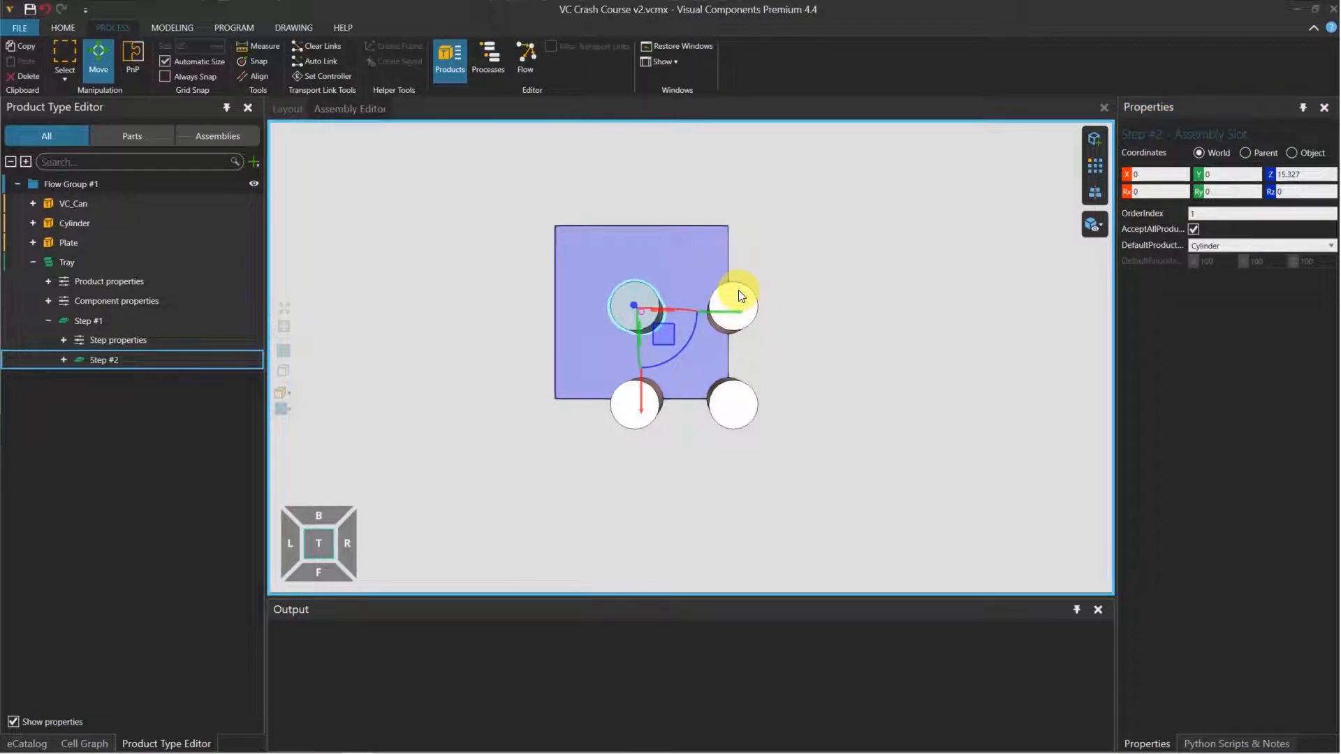
left_click(740, 299, "ctrl")
left_click(734, 399, "ctrl")
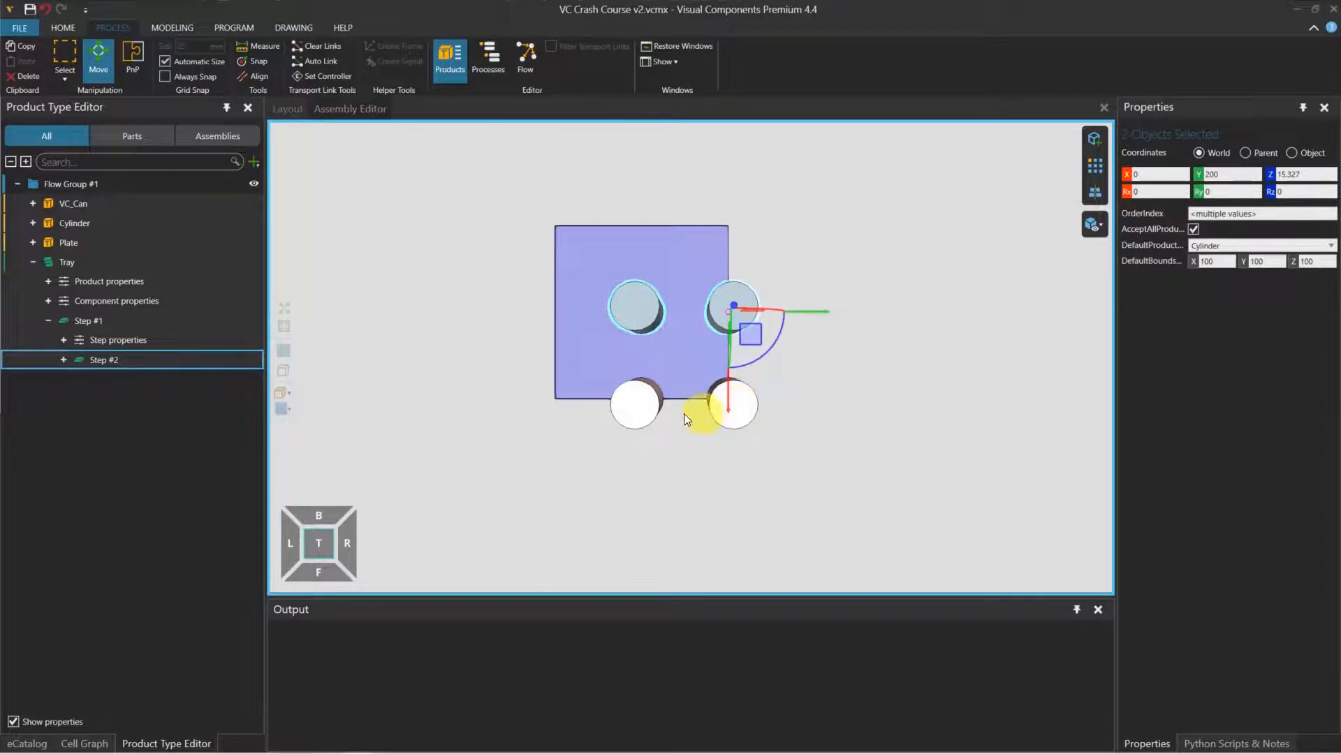
left_click(644, 412, "ctrl")
left_click(832, 355)
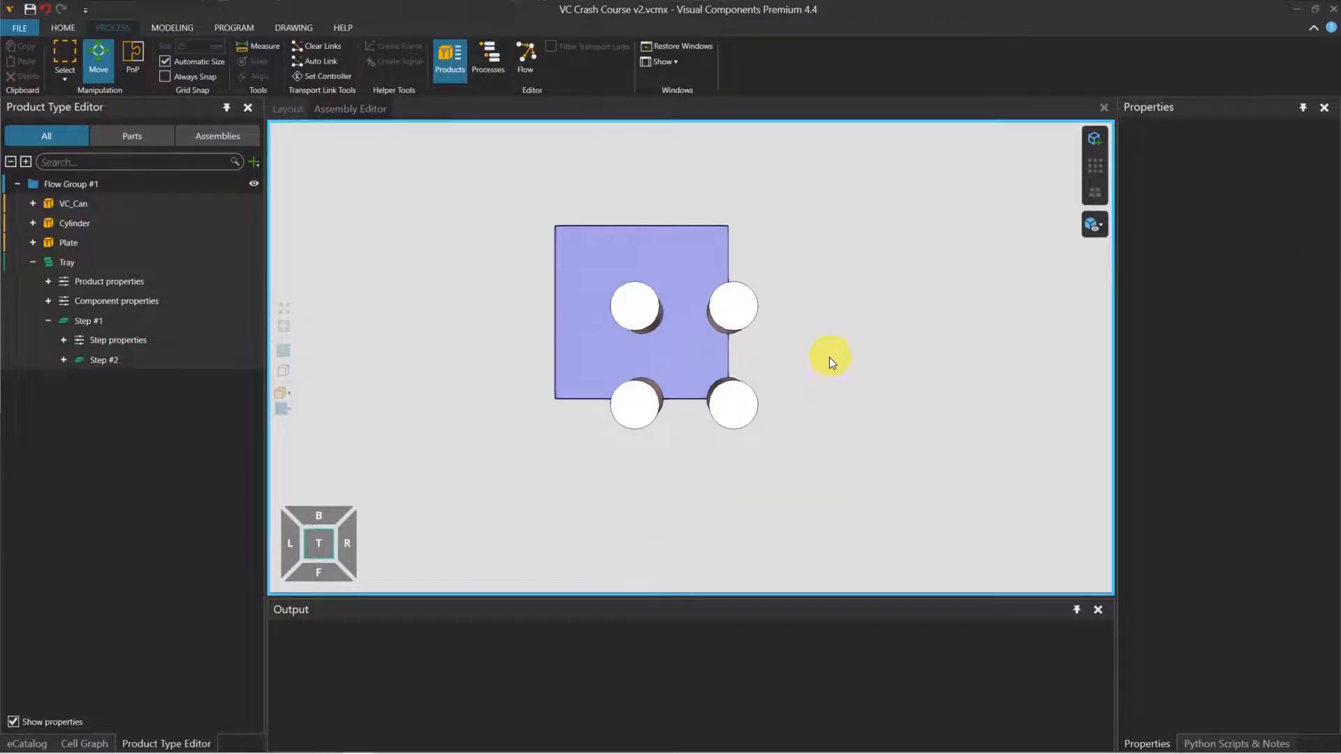
key("ctrl+a")
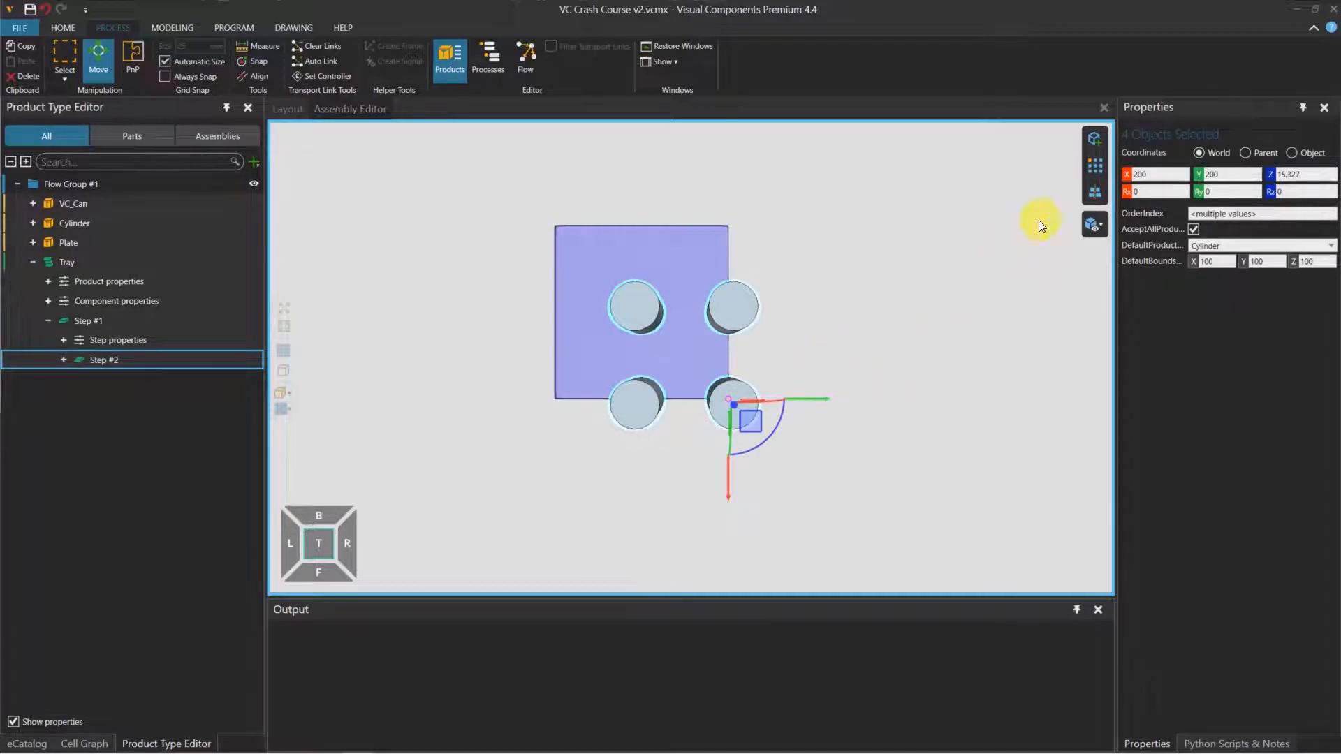
left_click(1097, 190)
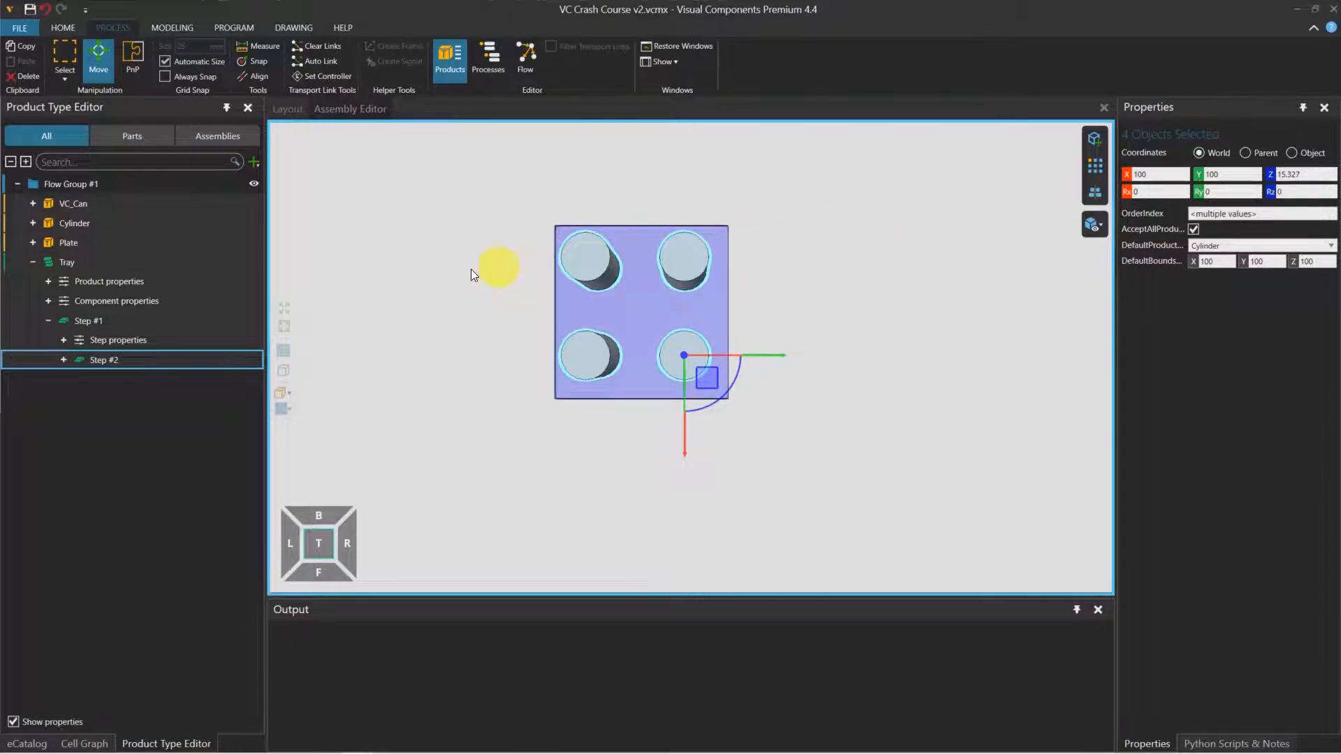
right_click_drag(396, 316, 638, 240)
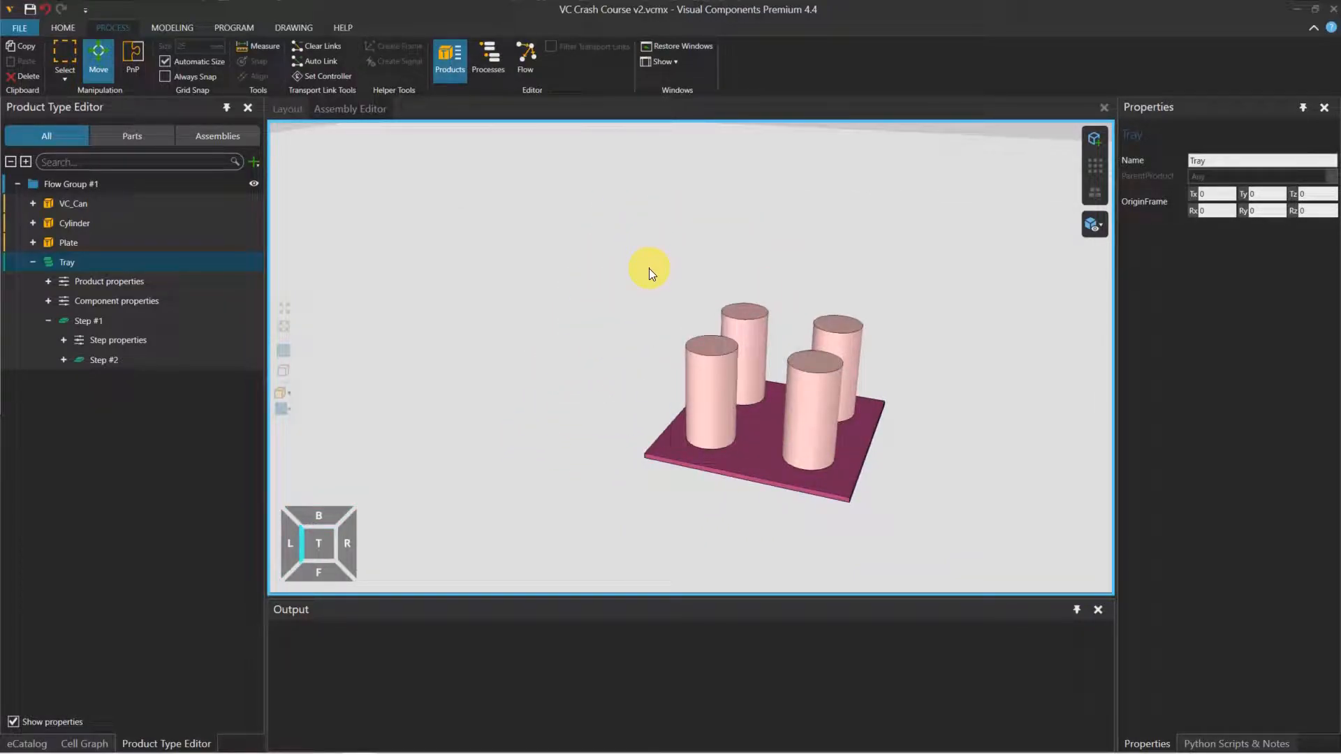
Close the assembly editor and set the Feeder Process component's created part to Tray.
left_click(1103, 106)
middle_click_drag(426, 306, 753, 369)
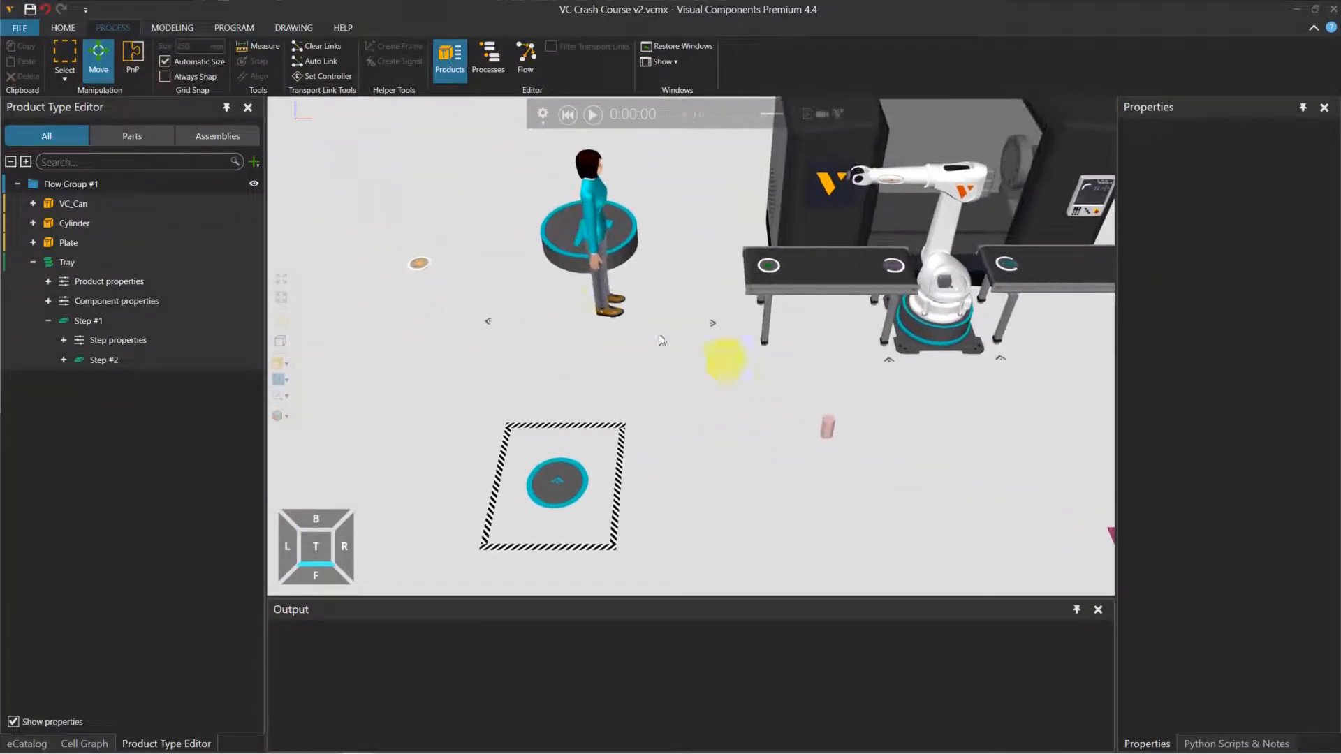
left_click(419, 264)
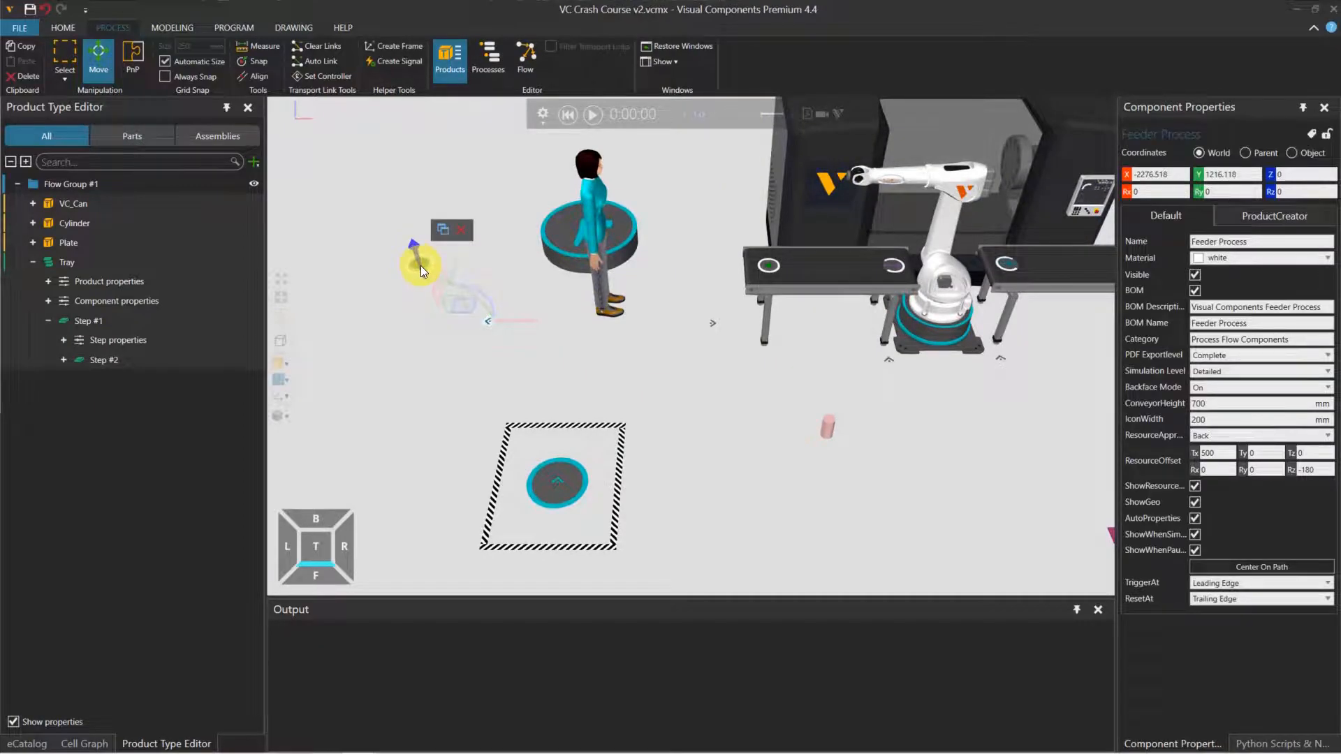
left_click(1251, 218)
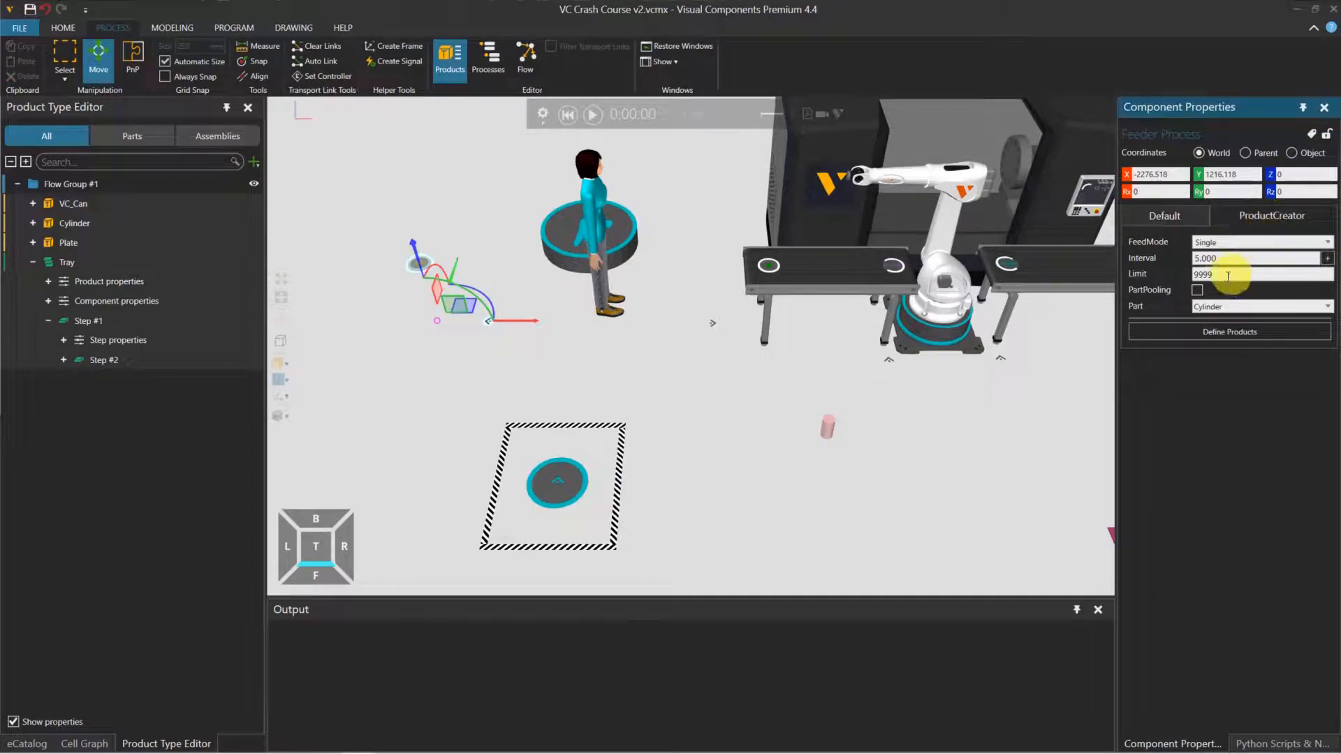
left_click(1217, 306)
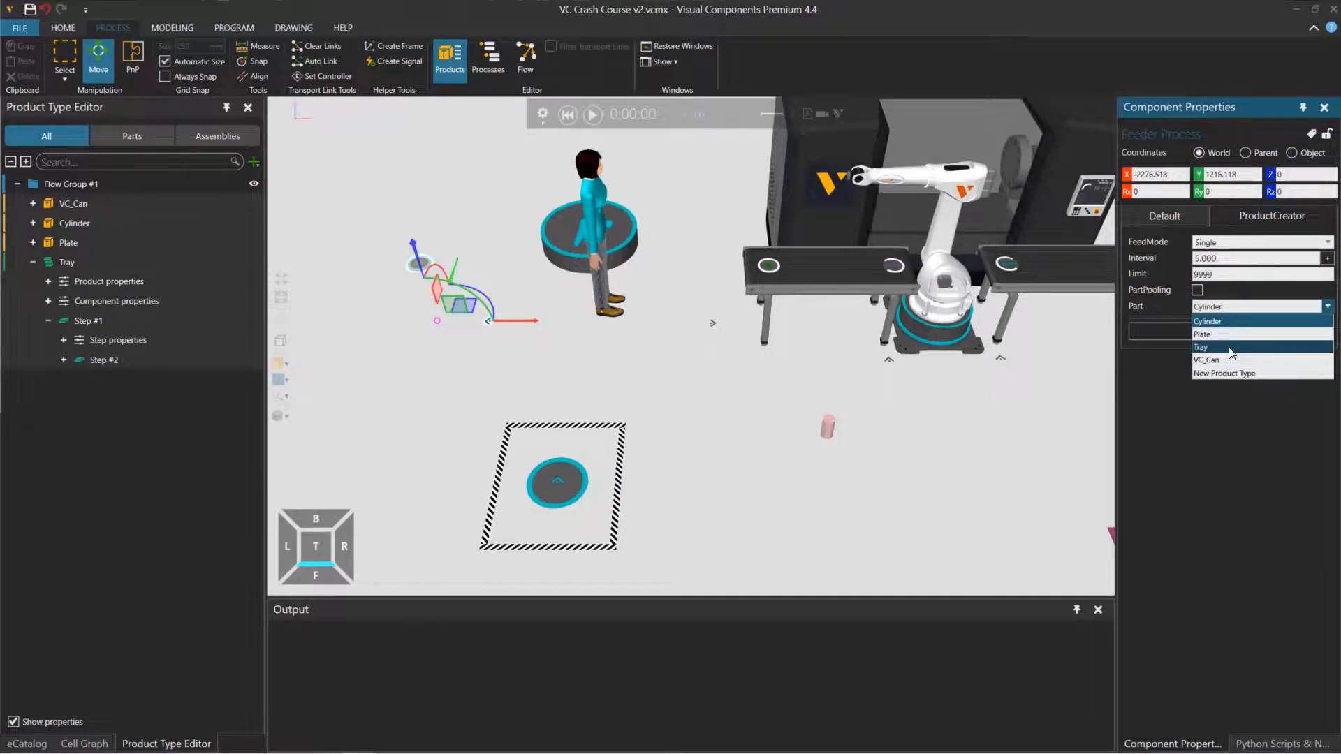
left_click(1231, 347)
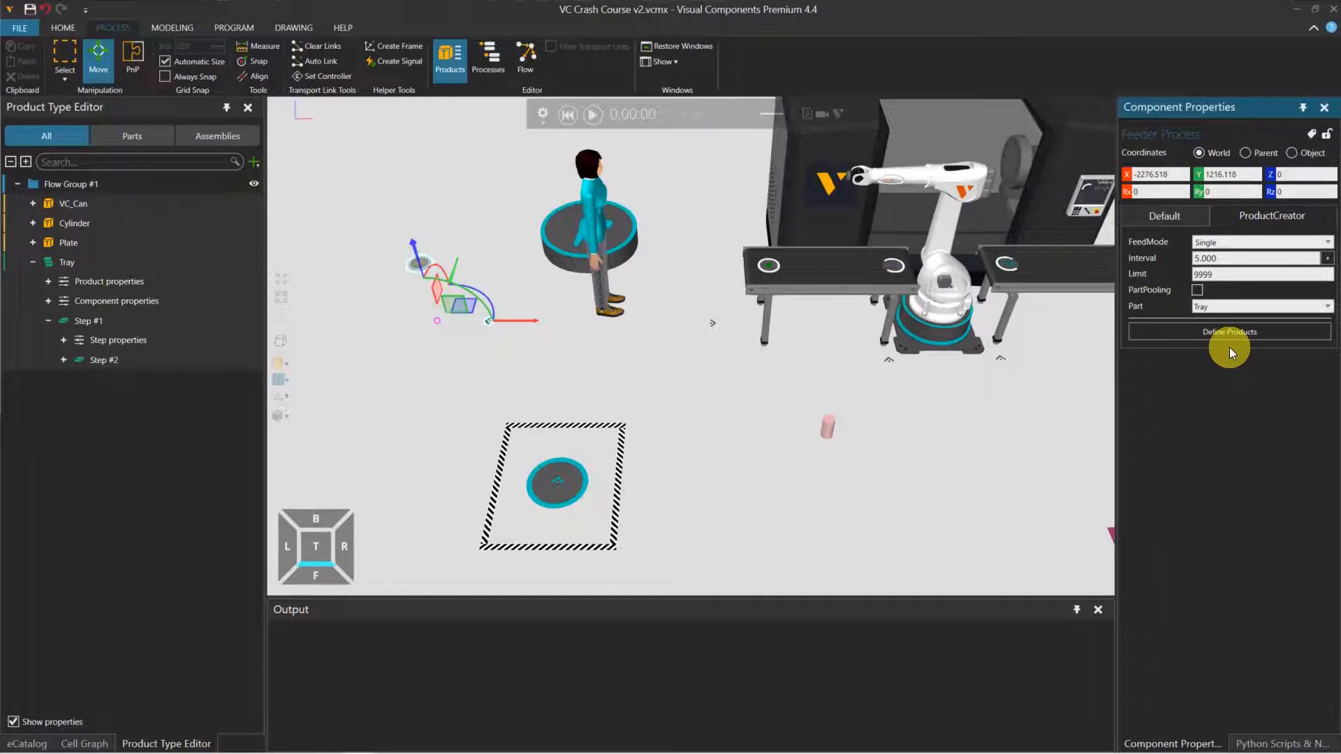
Run the simulation at a faster speed to examine how trays travel along the conveyors and through the lathe, and reset it.
scroll(837, 274, "down", 4)
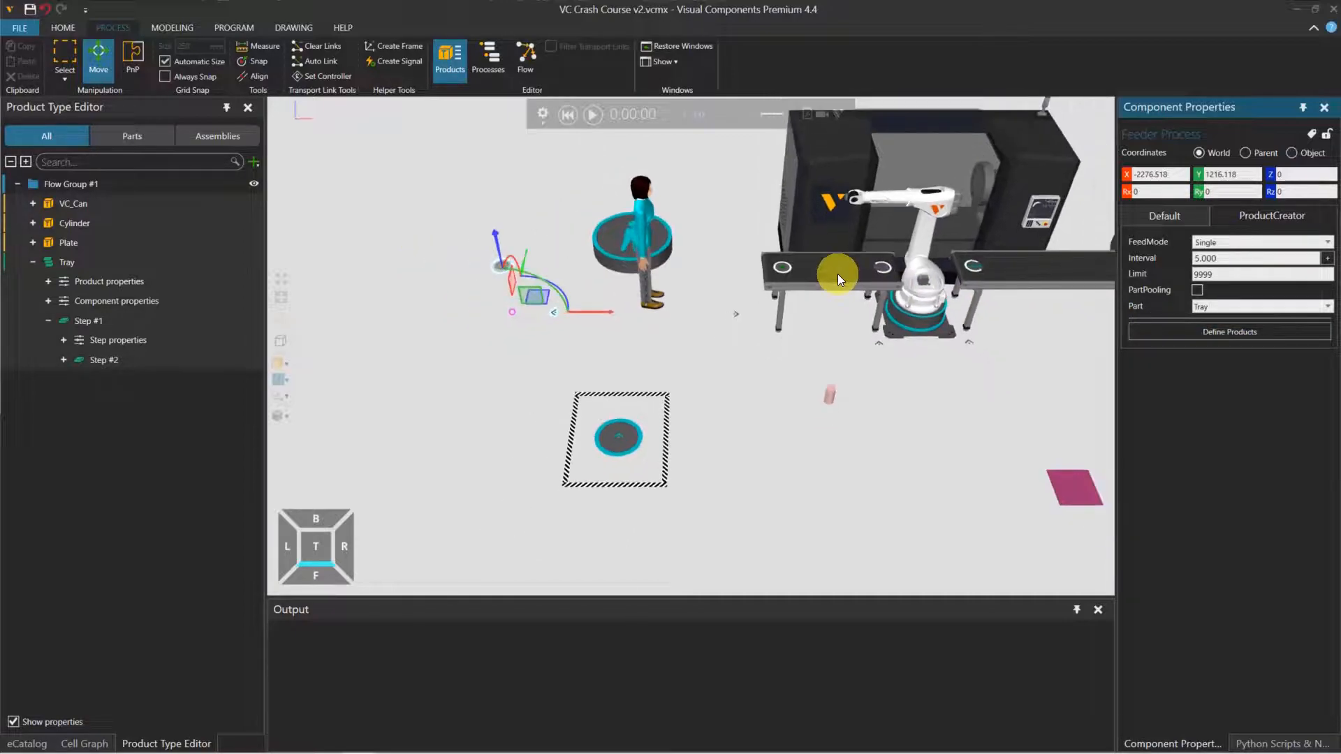
middle_click_drag(952, 341, 843, 370)
left_click(838, 362)
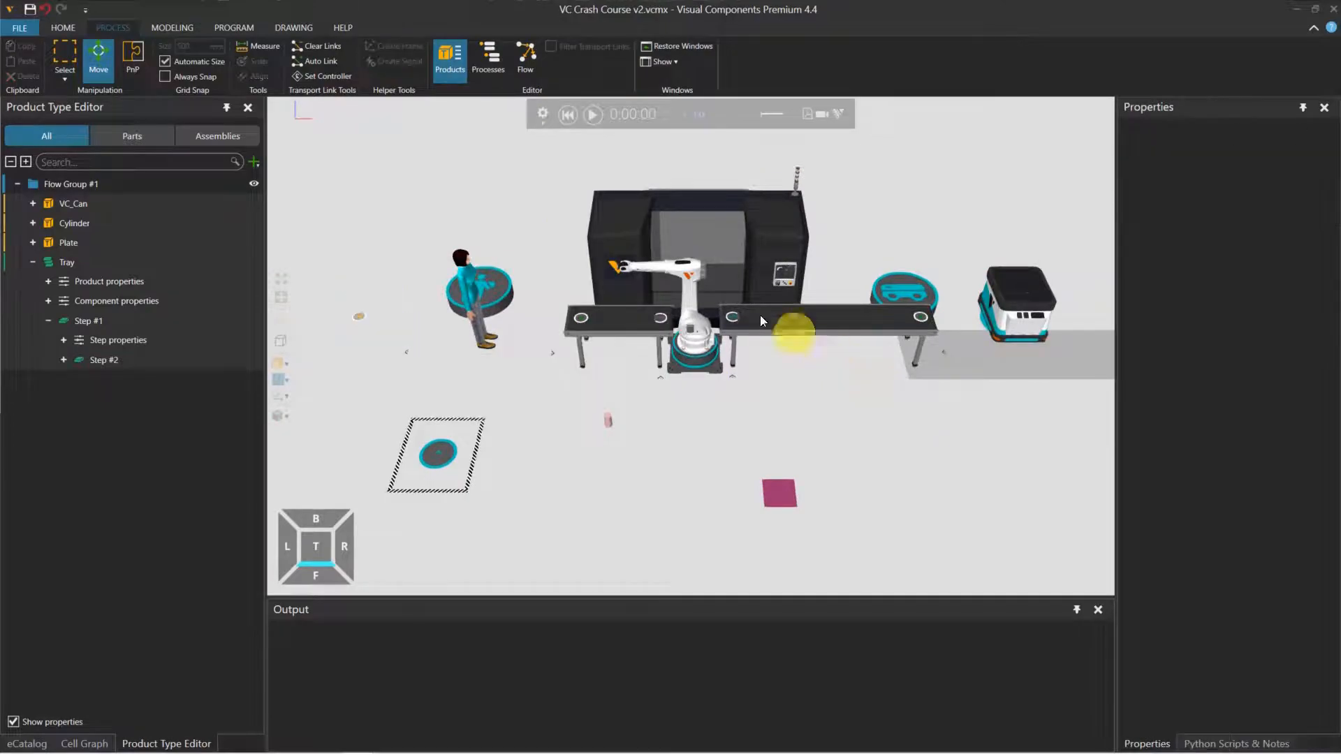
left_click(592, 116)
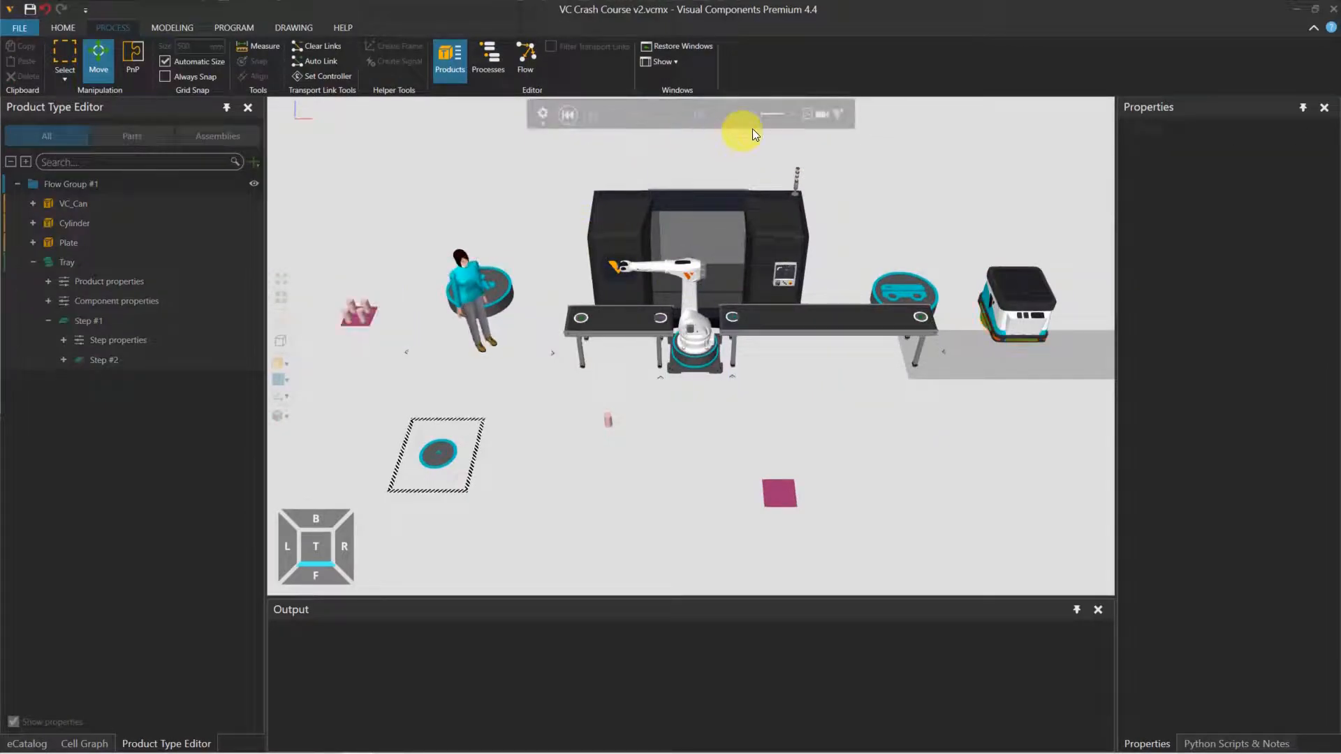
left_click(790, 113)
left_click(790, 112)
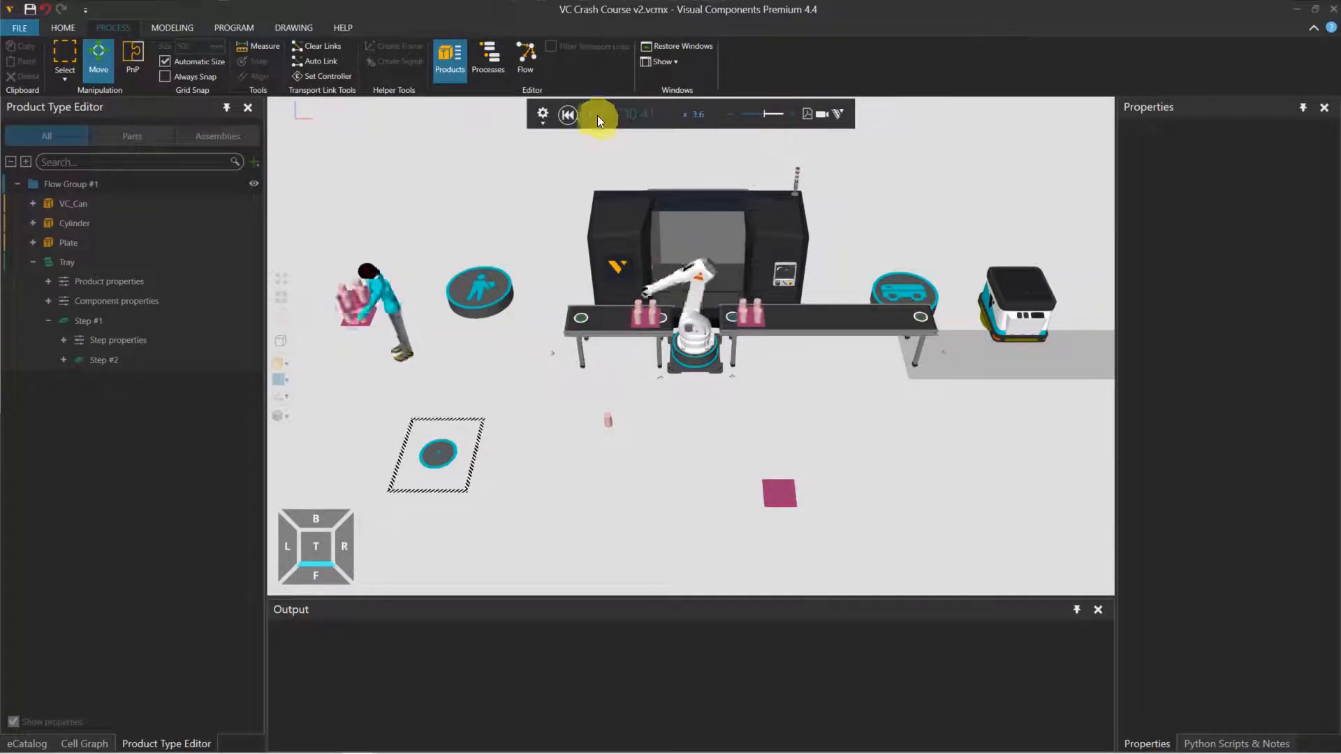
scroll(821, 264, "down", 2)
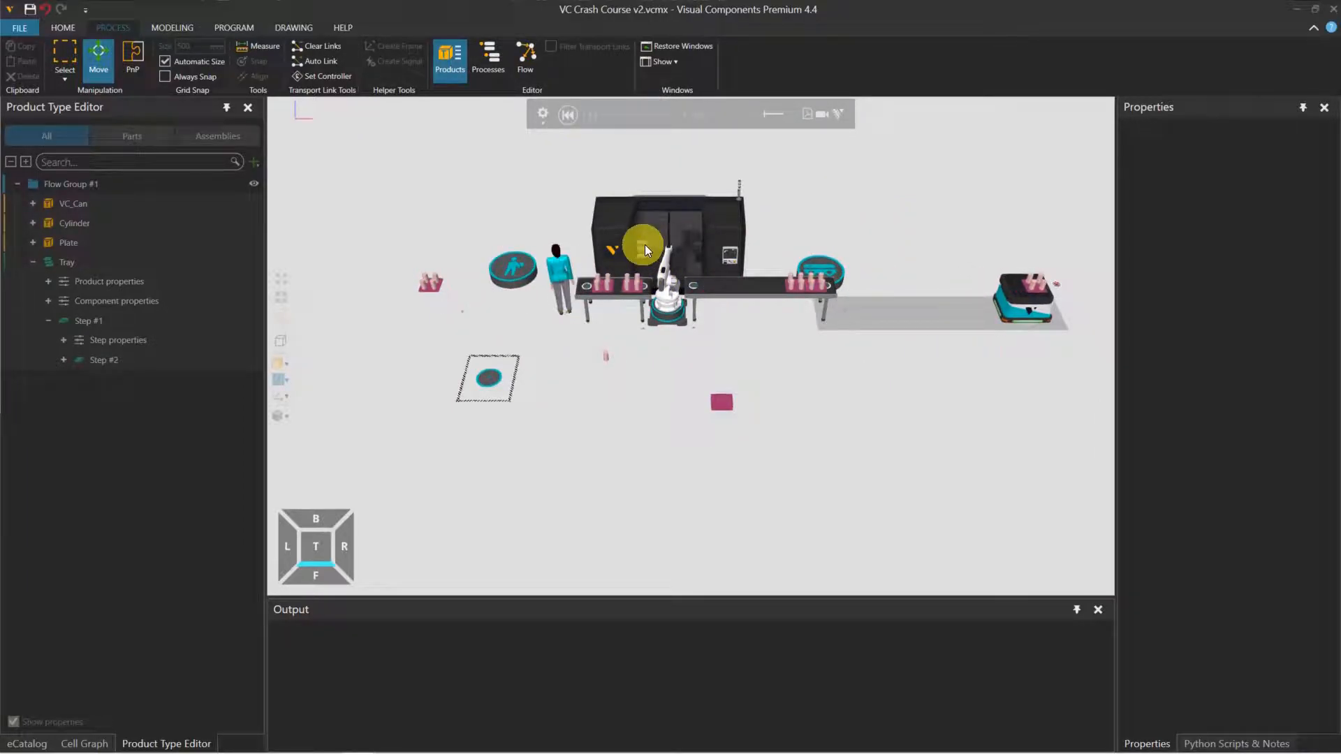
scroll(652, 241, "up", 1)
scroll(652, 240, "up", 5)
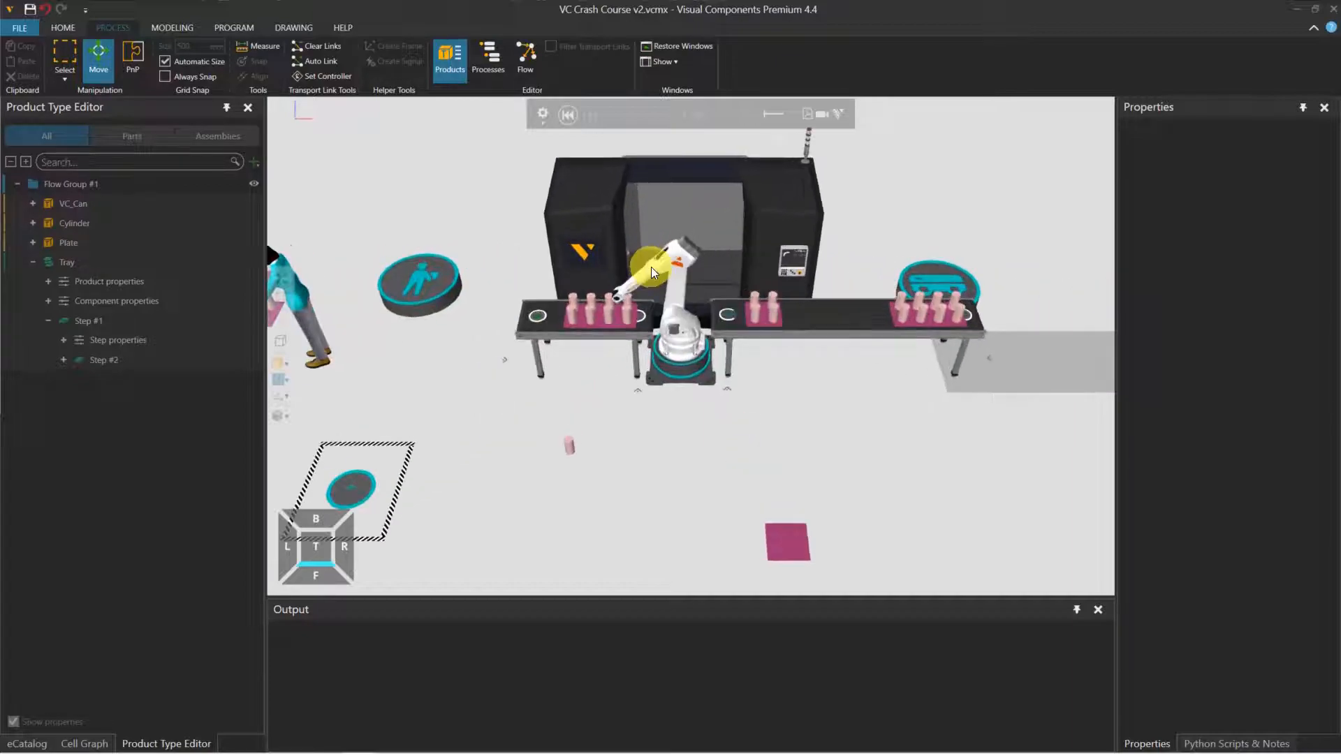
scroll(651, 278, "up", 5)
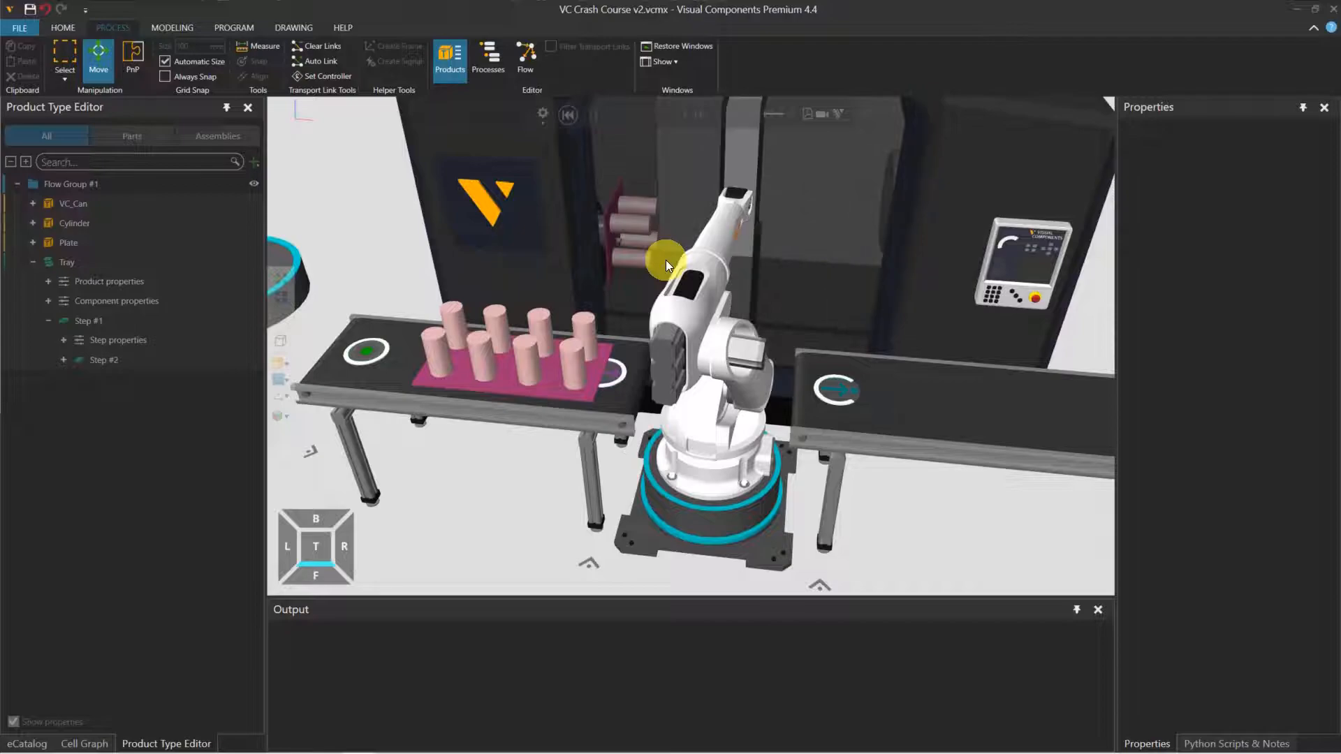
left_click(596, 117)
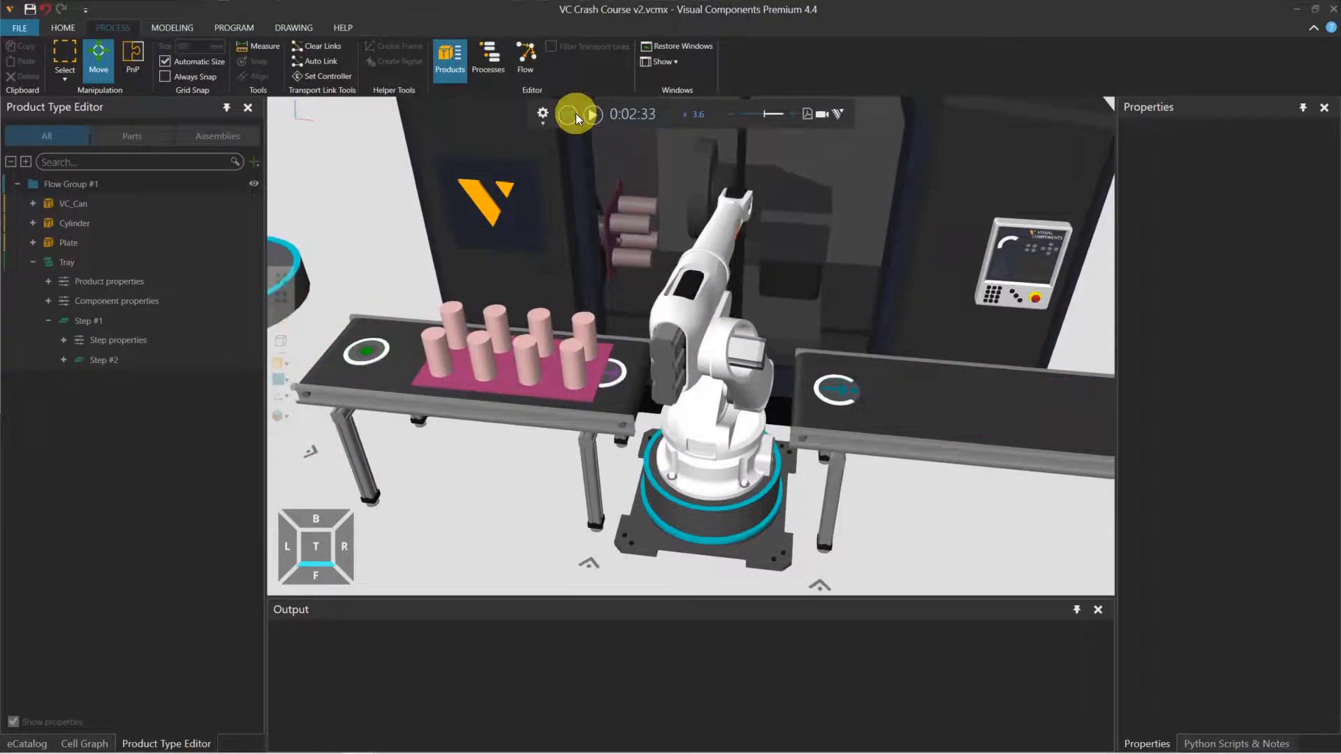
left_click(576, 111)
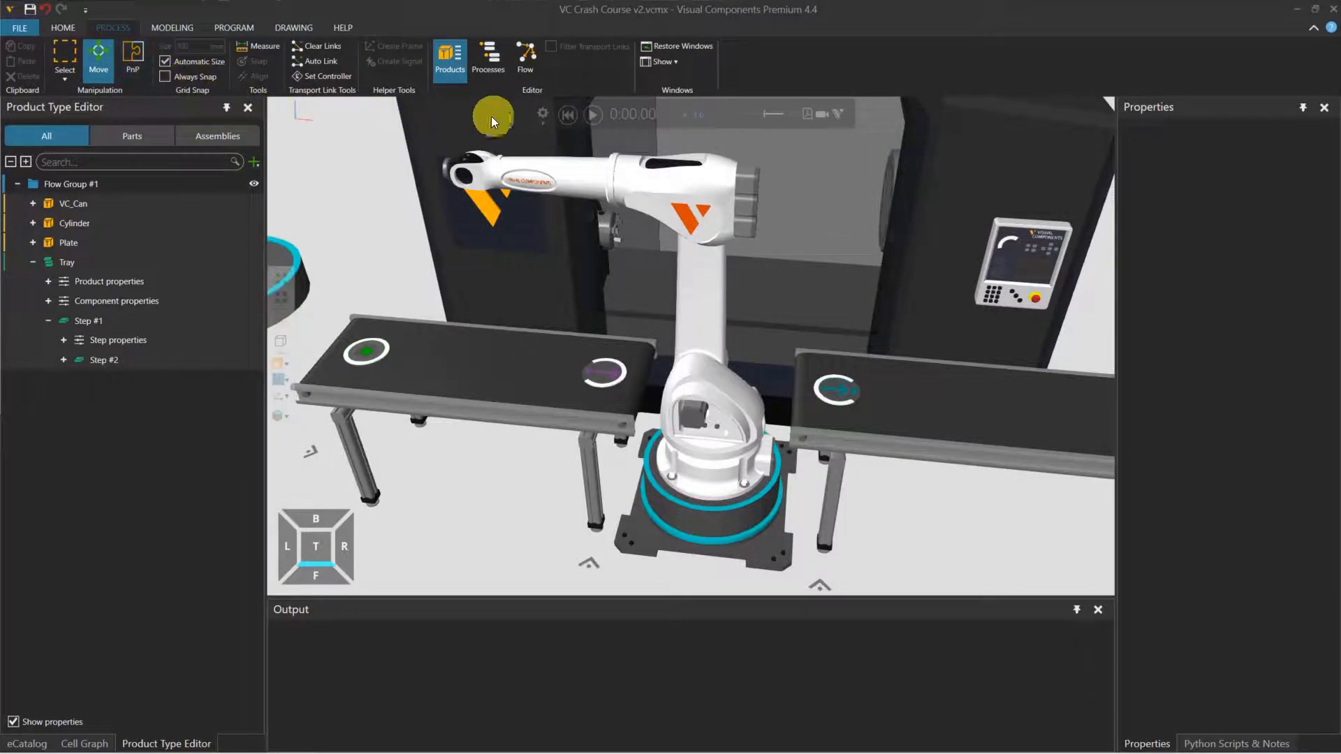
Display the layout's processes and open the FromConveyor routine for editing.
left_click(496, 74)
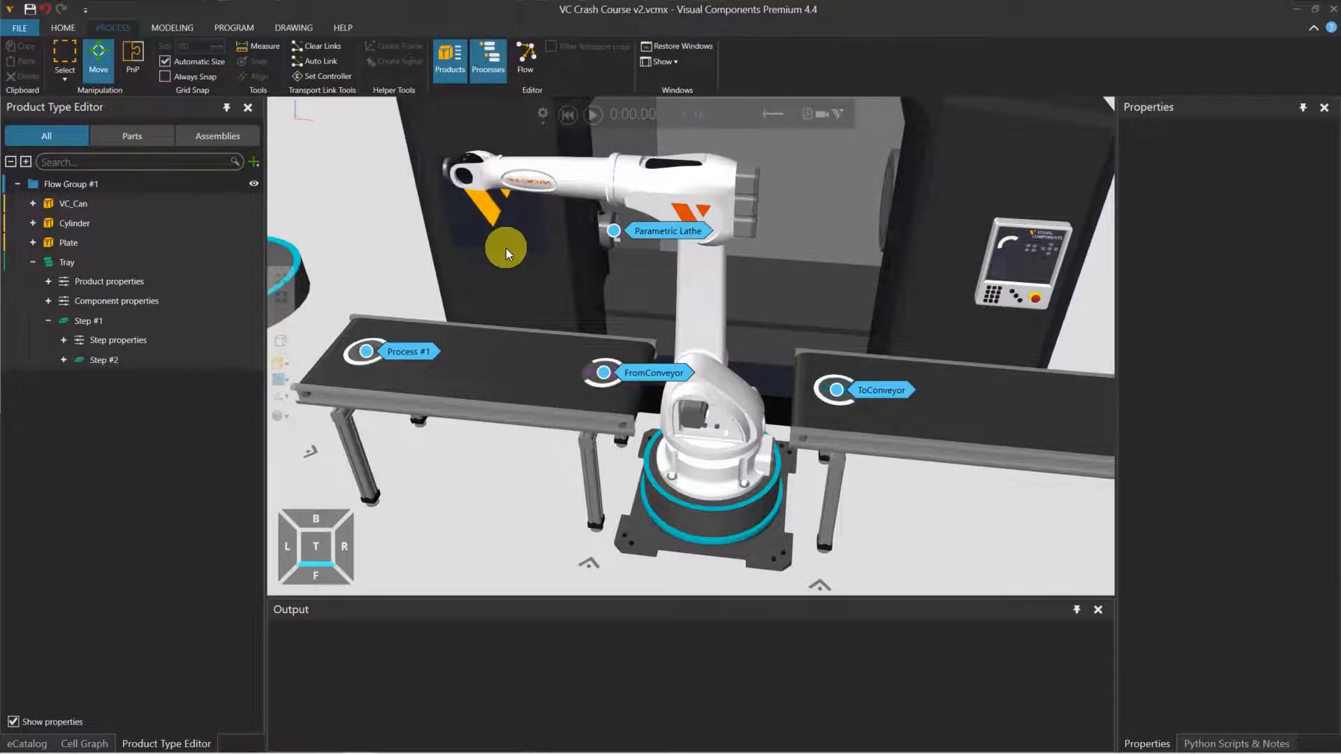
double_click(668, 373)
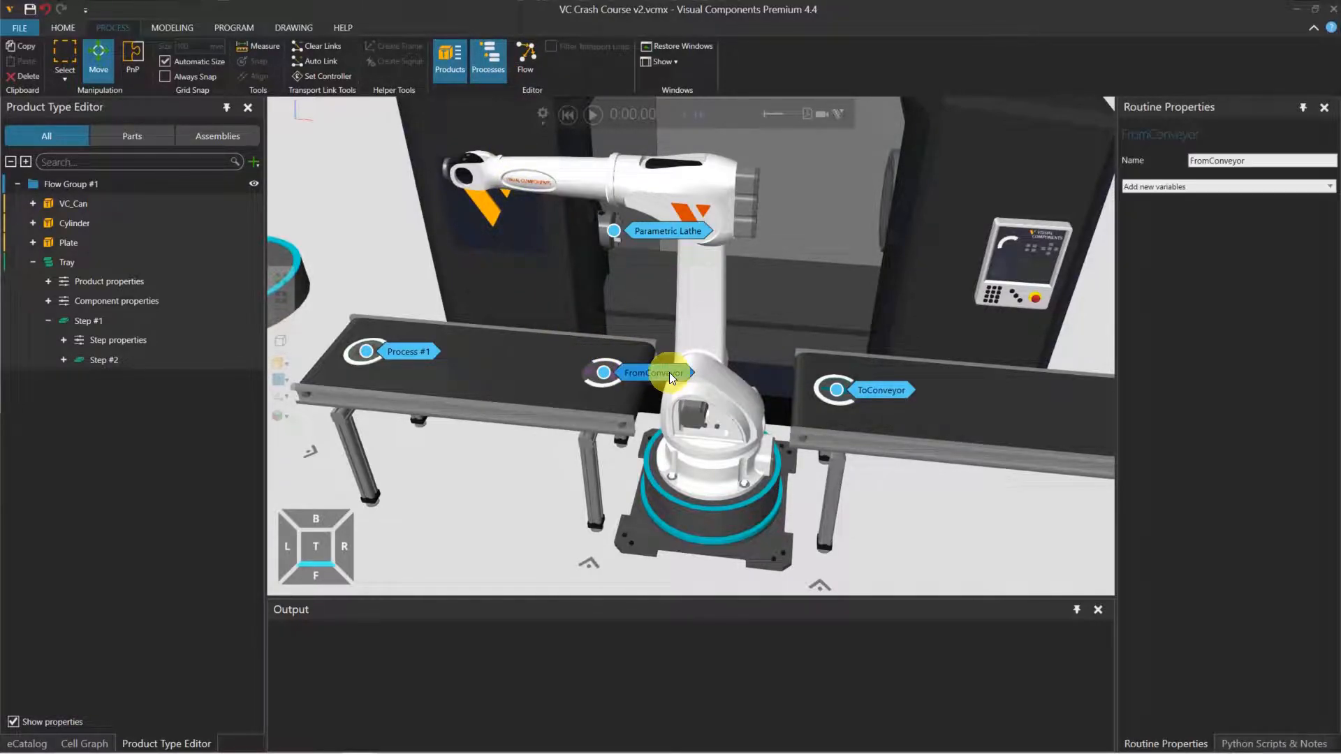
left_click(338, 159)
left_click_drag(338, 154, 338, 156)
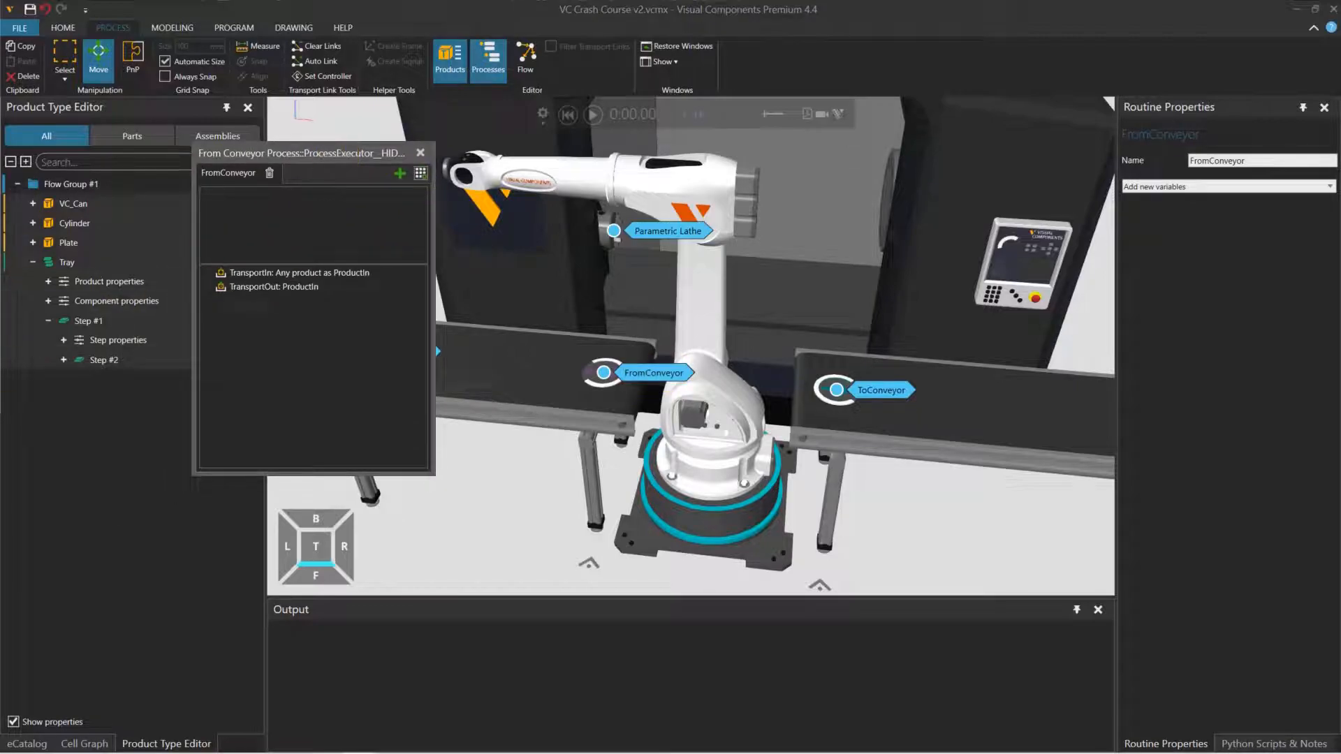
Add a Get Assembly statement to the FromConveyor routine between TransportIn and TransportOut.
left_click(421, 173)
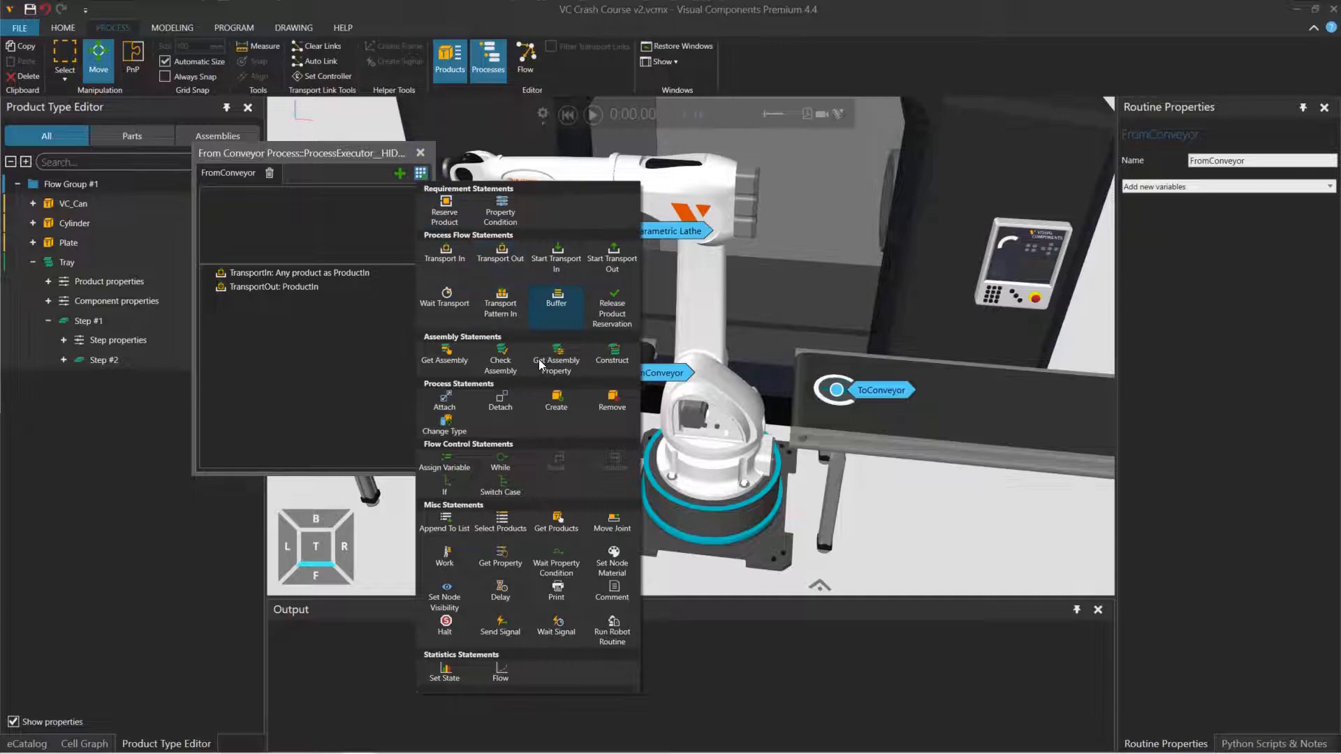
left_click(438, 358)
left_click(372, 303)
left_click_drag(375, 300, 378, 281)
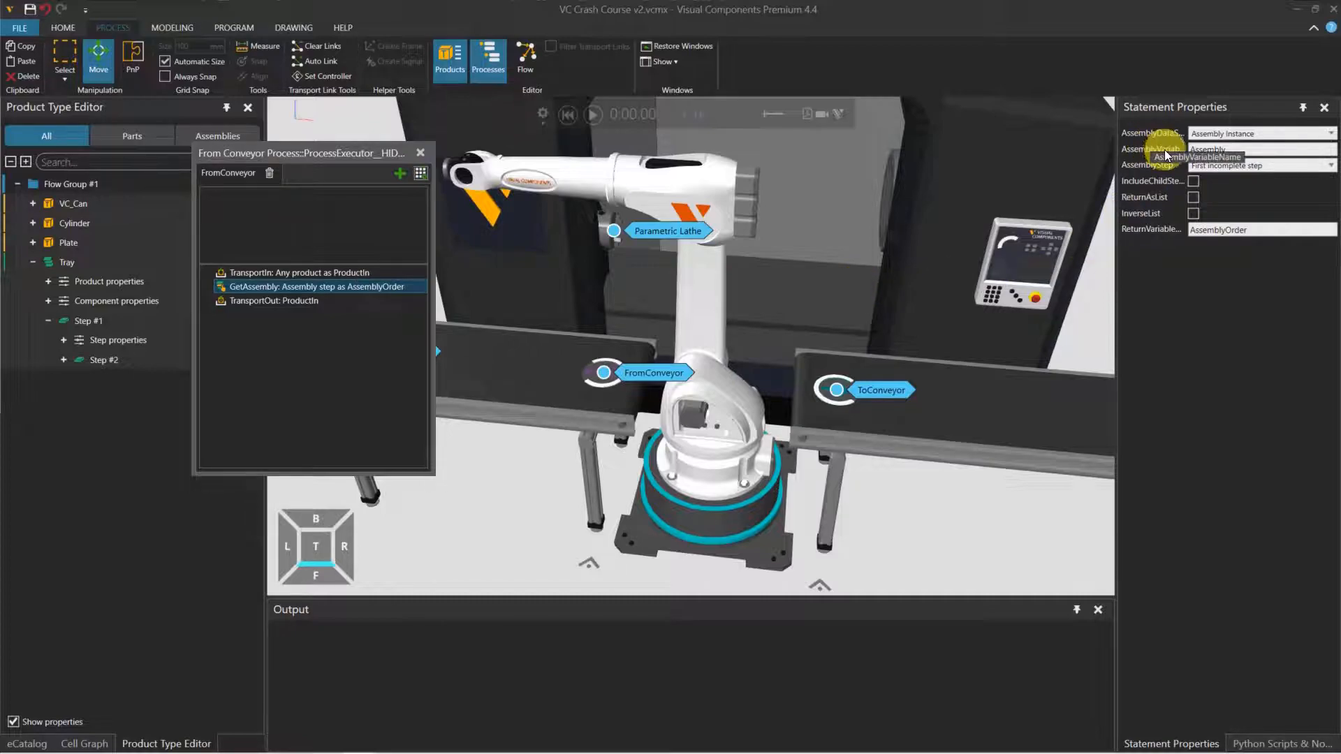
Set the Get Assembly statement's assembly variable to ProductIn, copied from the TransportIn statement's product variable.
left_click(326, 273)
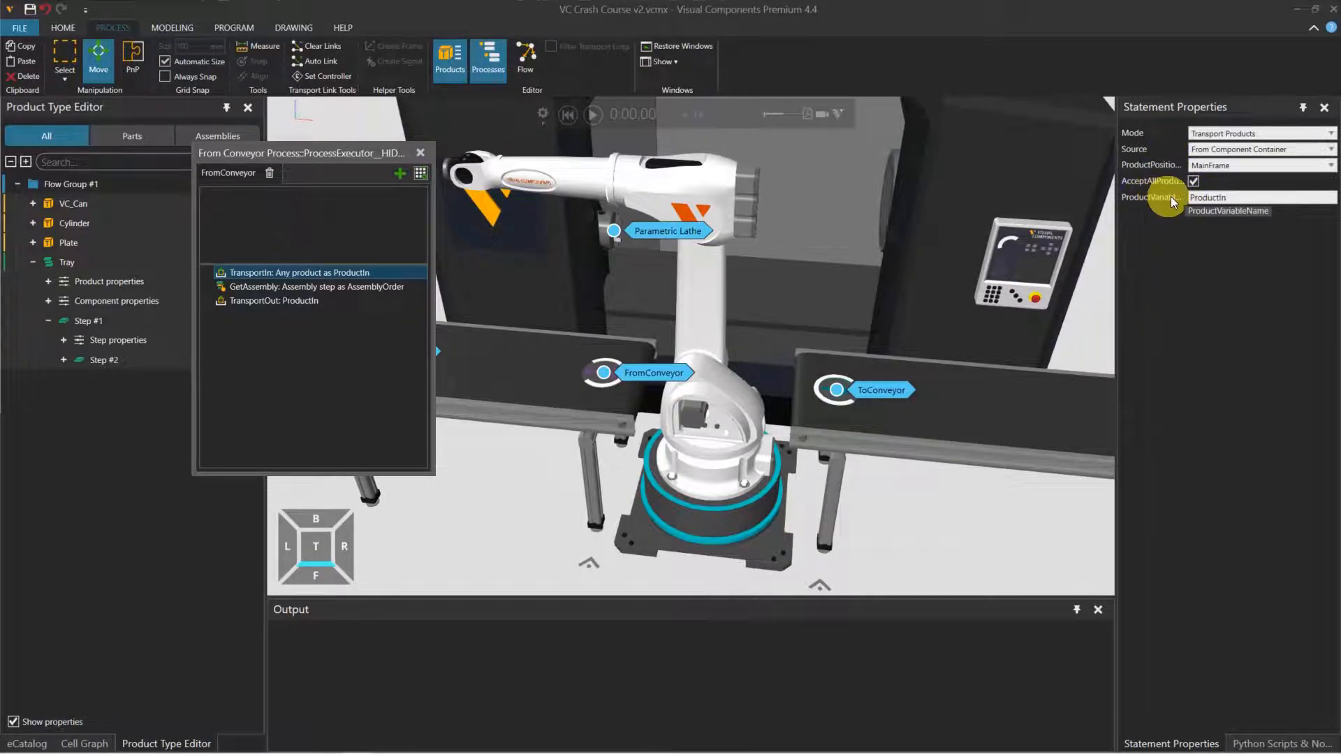
double_click(1210, 199)
key("ctrl+c")
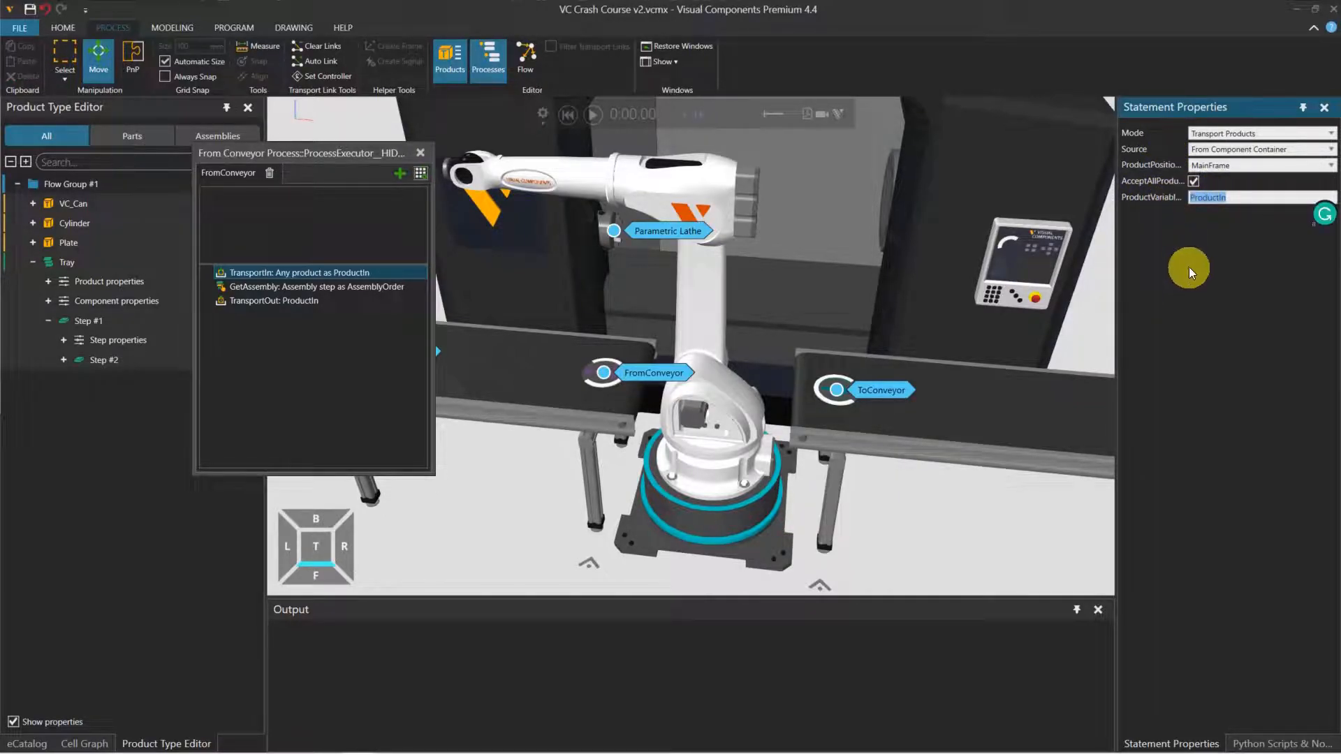
left_click(389, 287)
double_click(1209, 149)
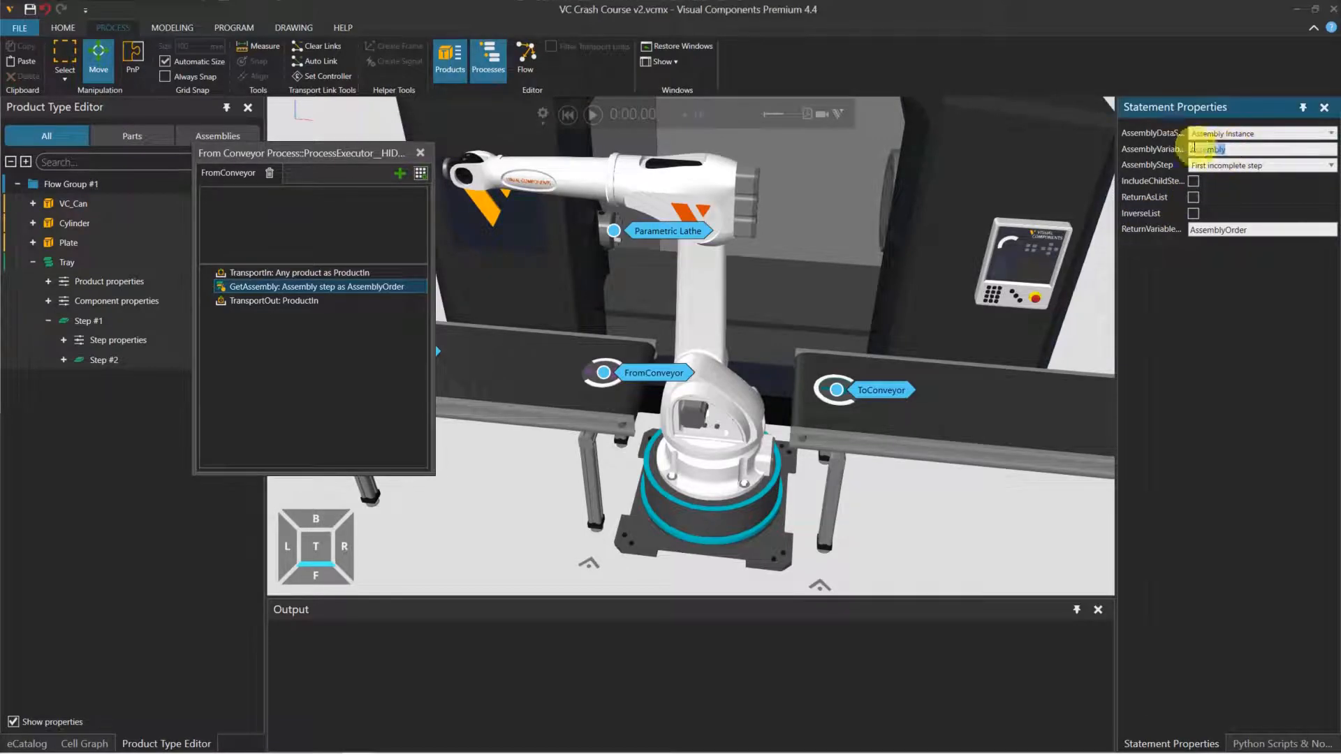
key("ctrl+v")
Set the Get Assembly statement's assembly step to Last step with products.
left_click(1229, 166)
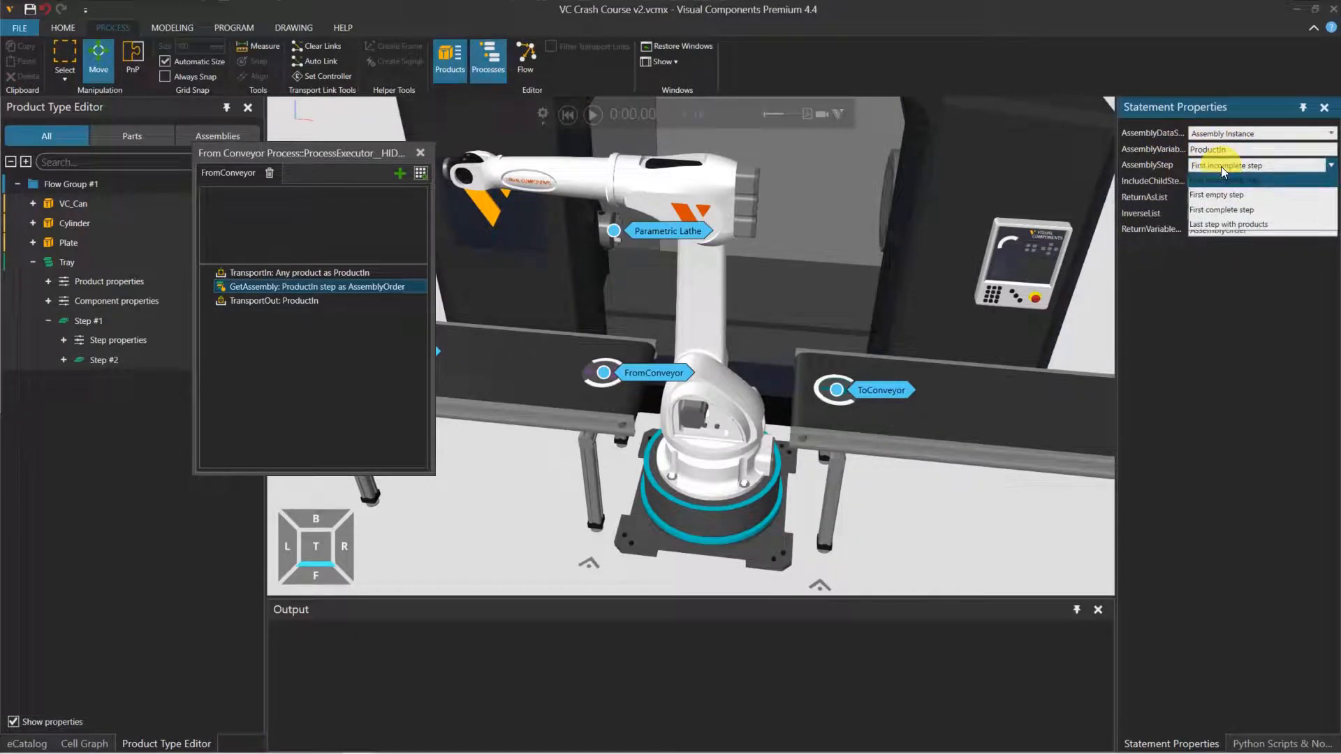
left_click(1249, 225)
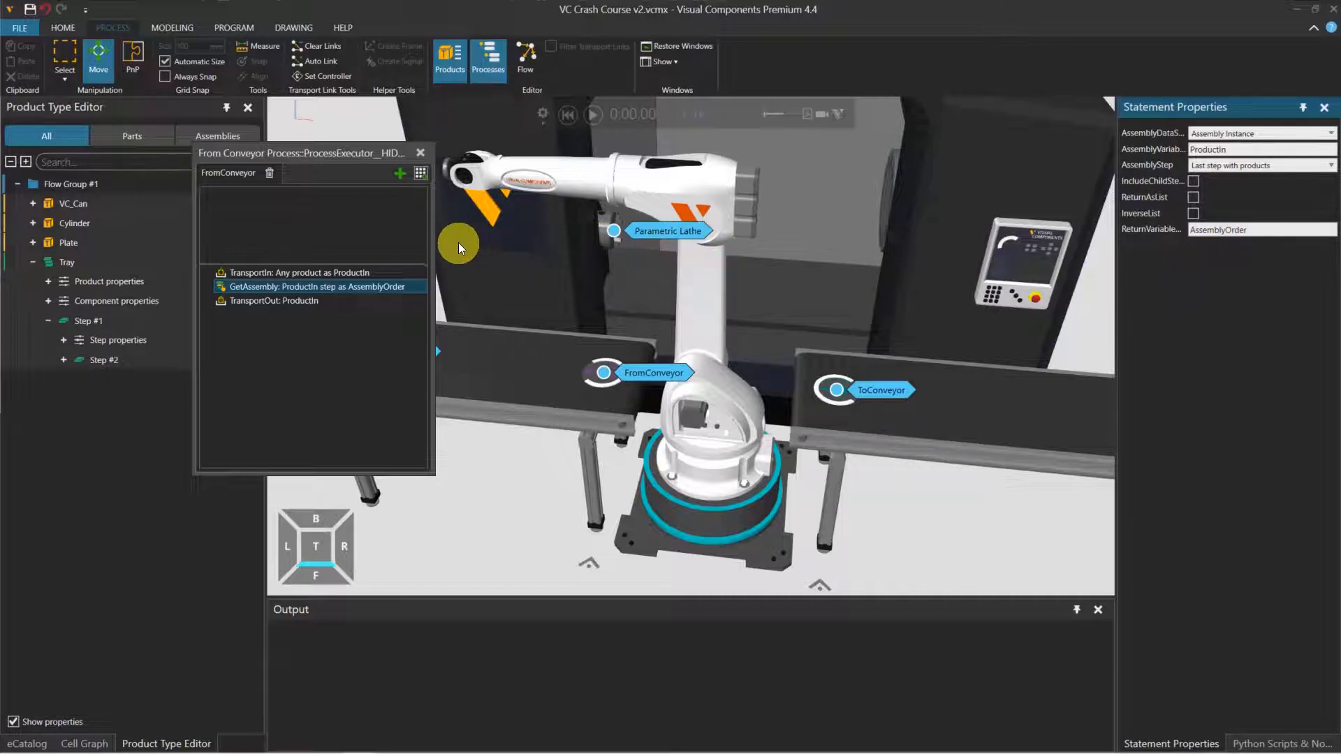
left_click(1233, 166)
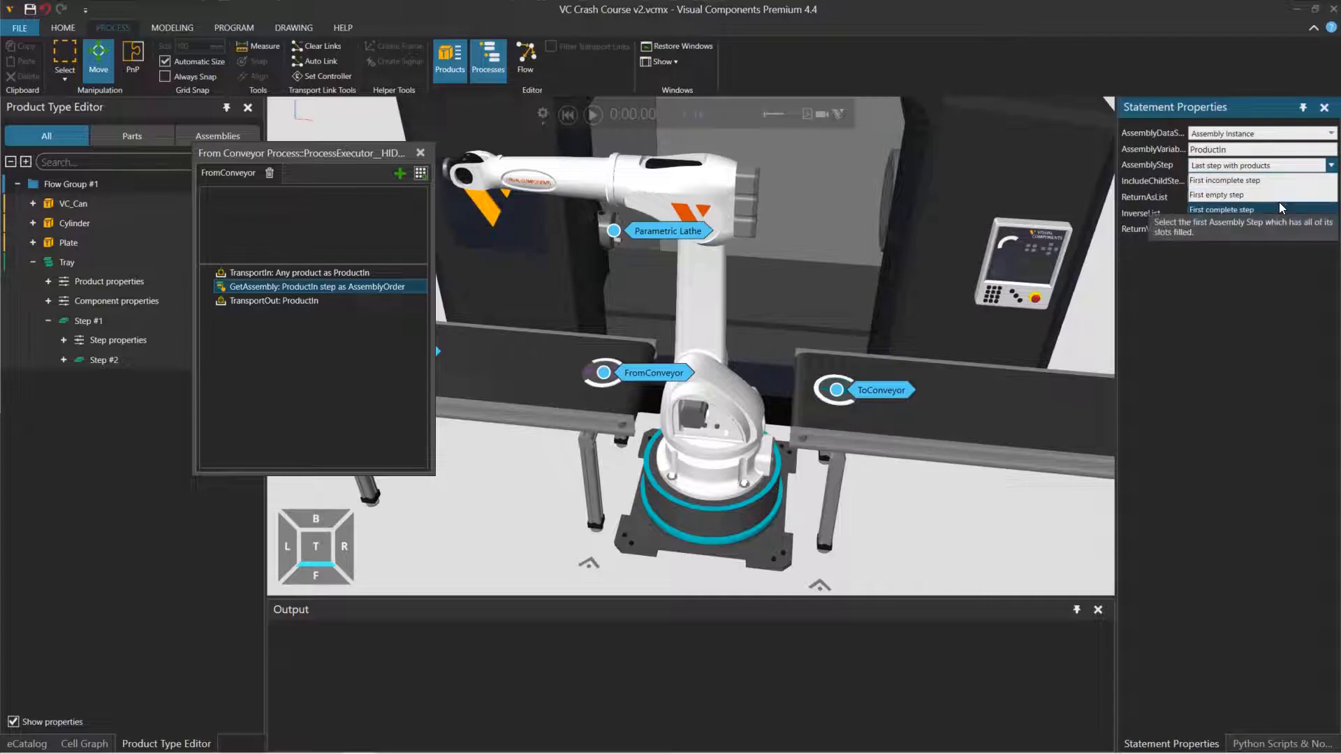
left_click(1009, 229)
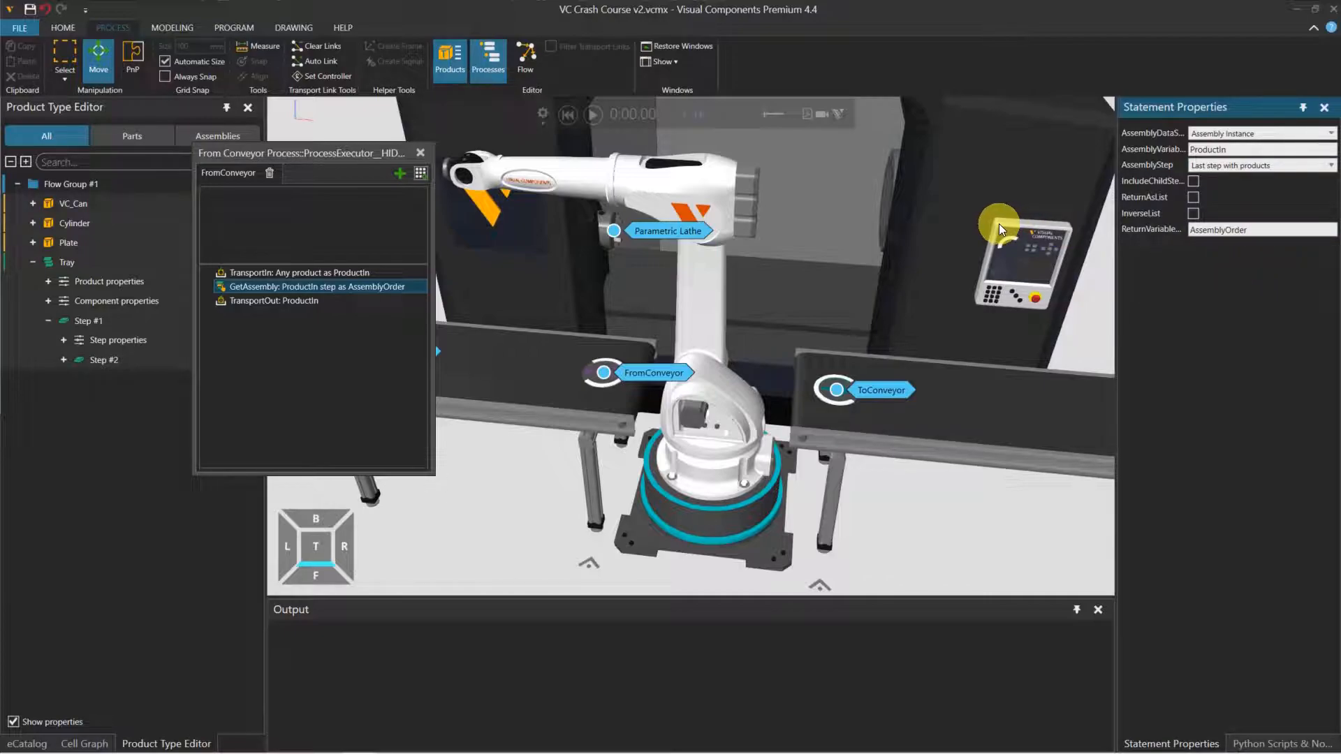
Set the mode of the FromConveyor routine's TransportOut statement to Process an Assembly.
left_click(379, 305)
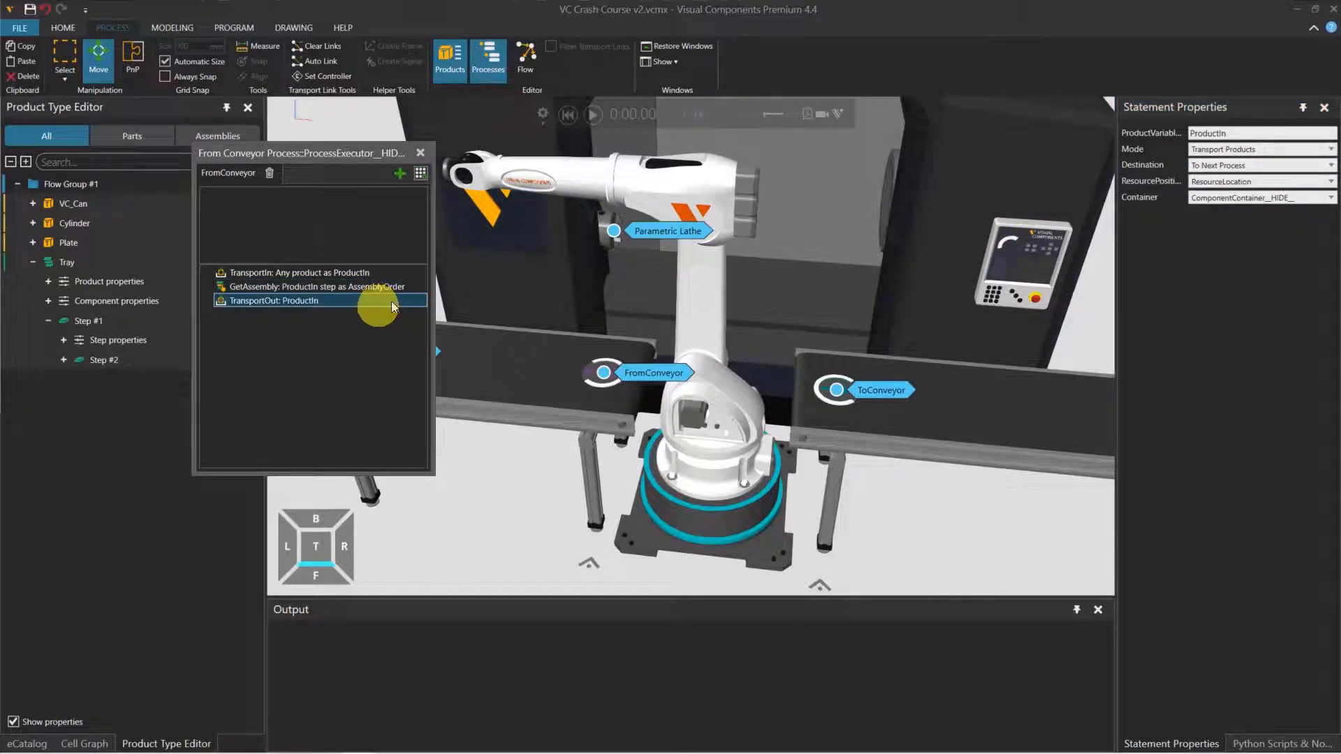
left_click(1203, 150)
left_click(1224, 171)
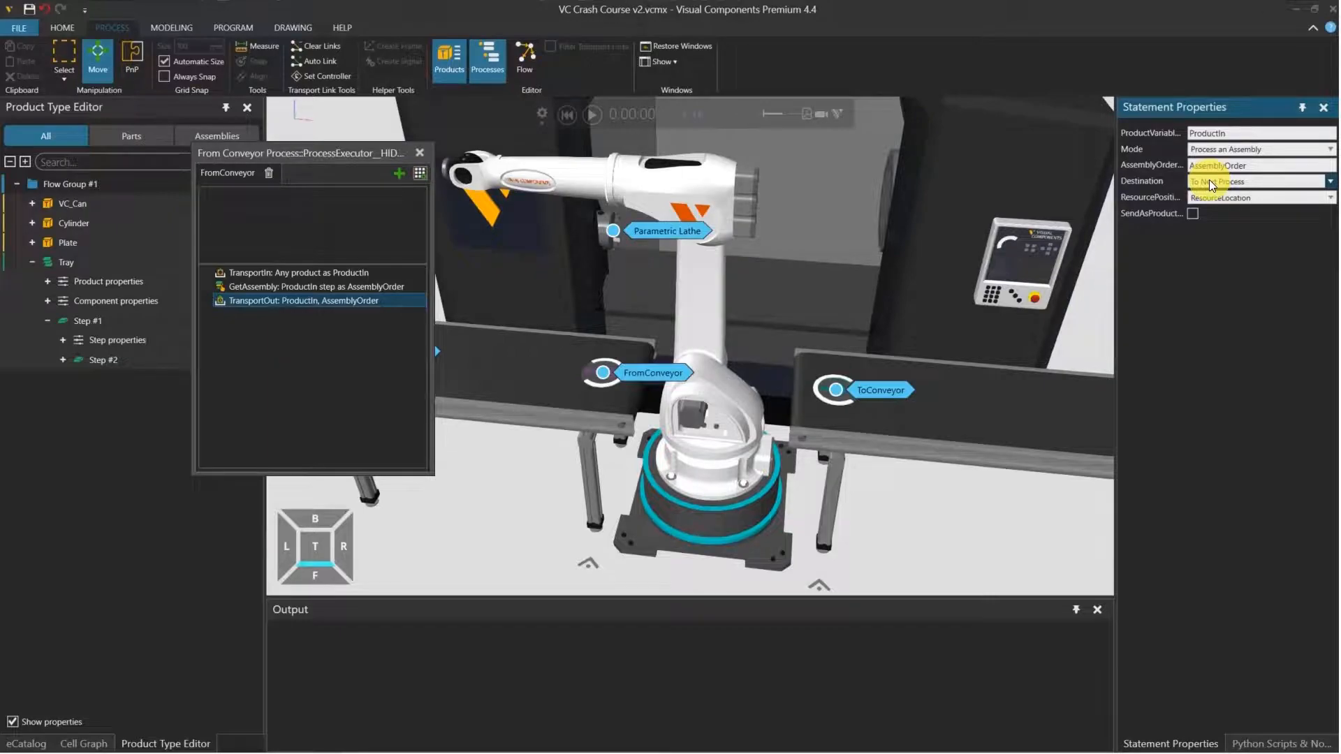
Add a Remove statement for ProductIn at the end of the FromConveyor routine and move its editor aside.
left_click(420, 173)
left_click(628, 404)
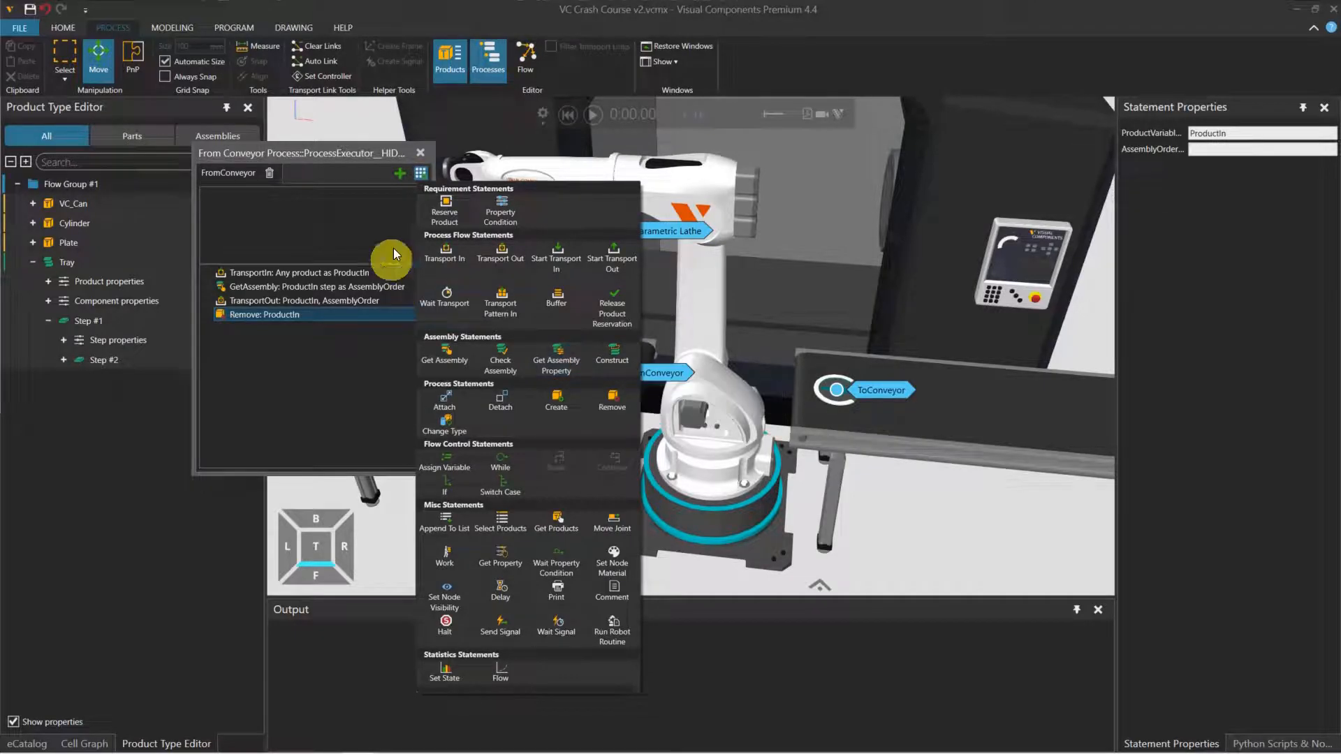
left_click_drag(404, 151, 245, 120)
Hide the layout's processes, run the simulation at a faster speed to examine how the tray's cylinders are transported, and reset it.
left_click(497, 58)
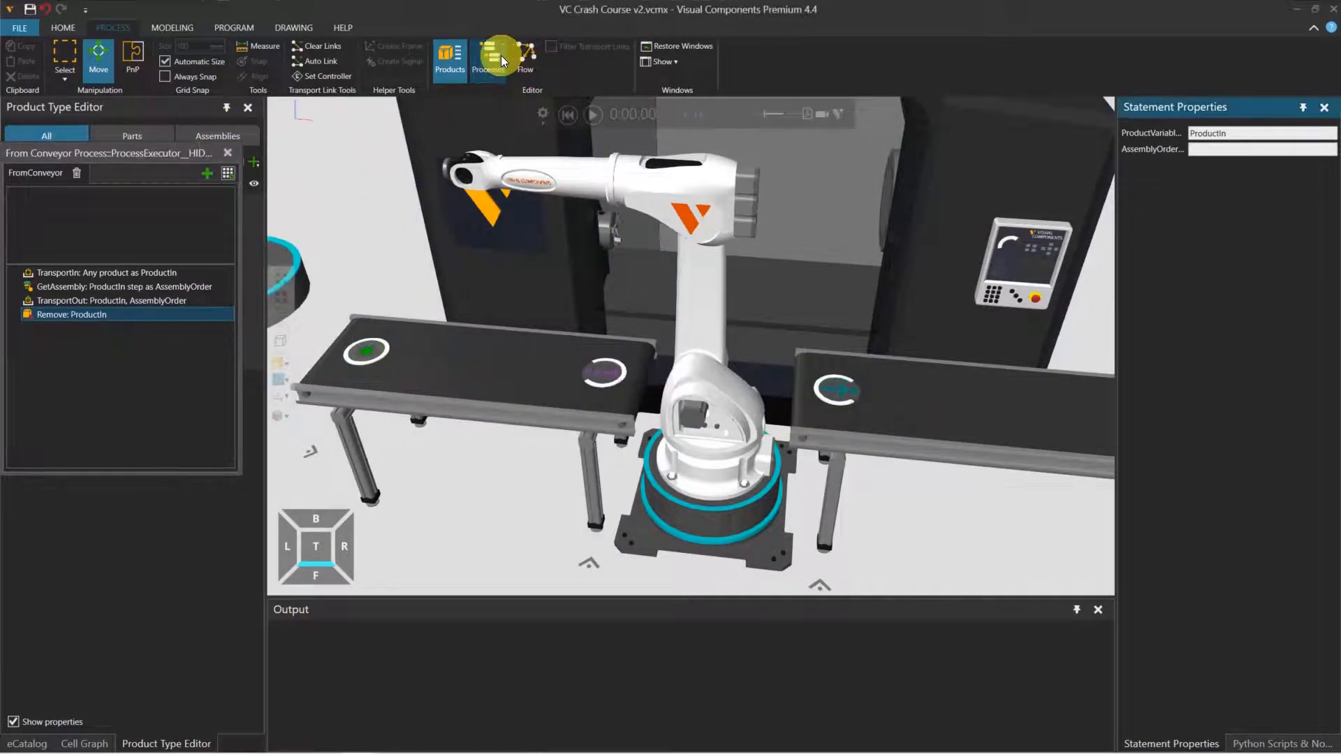
left_click(592, 115)
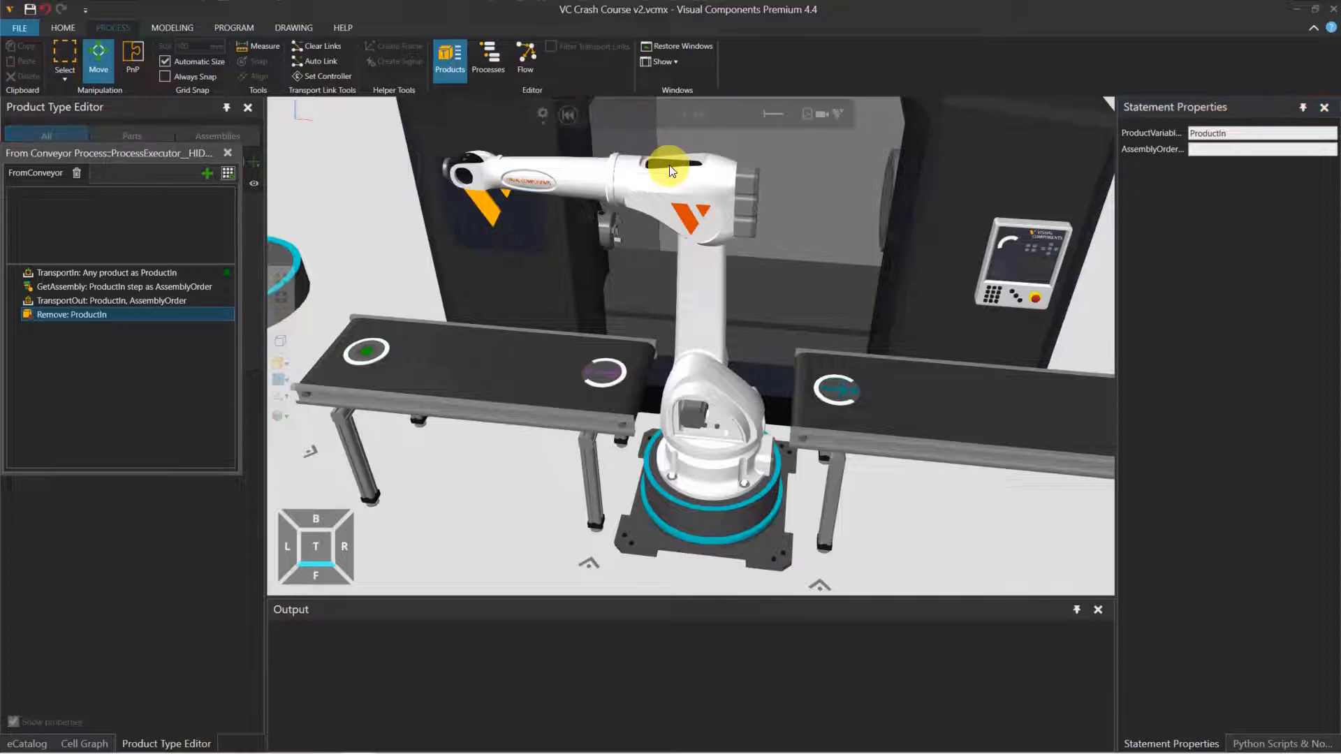
scroll(716, 162, "down", 5)
middle_click_drag(768, 191, 800, 186)
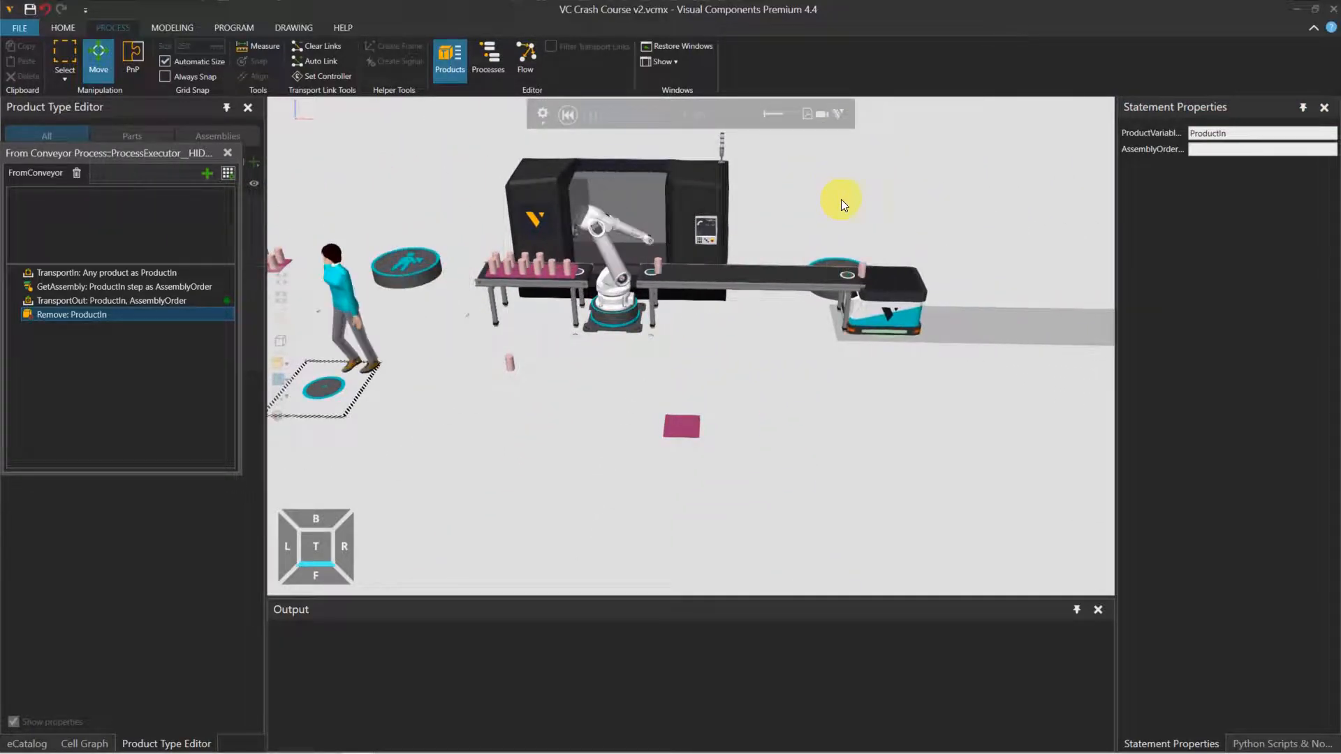
scroll(844, 198, "down", 2)
middle_click_drag(889, 204, 849, 262)
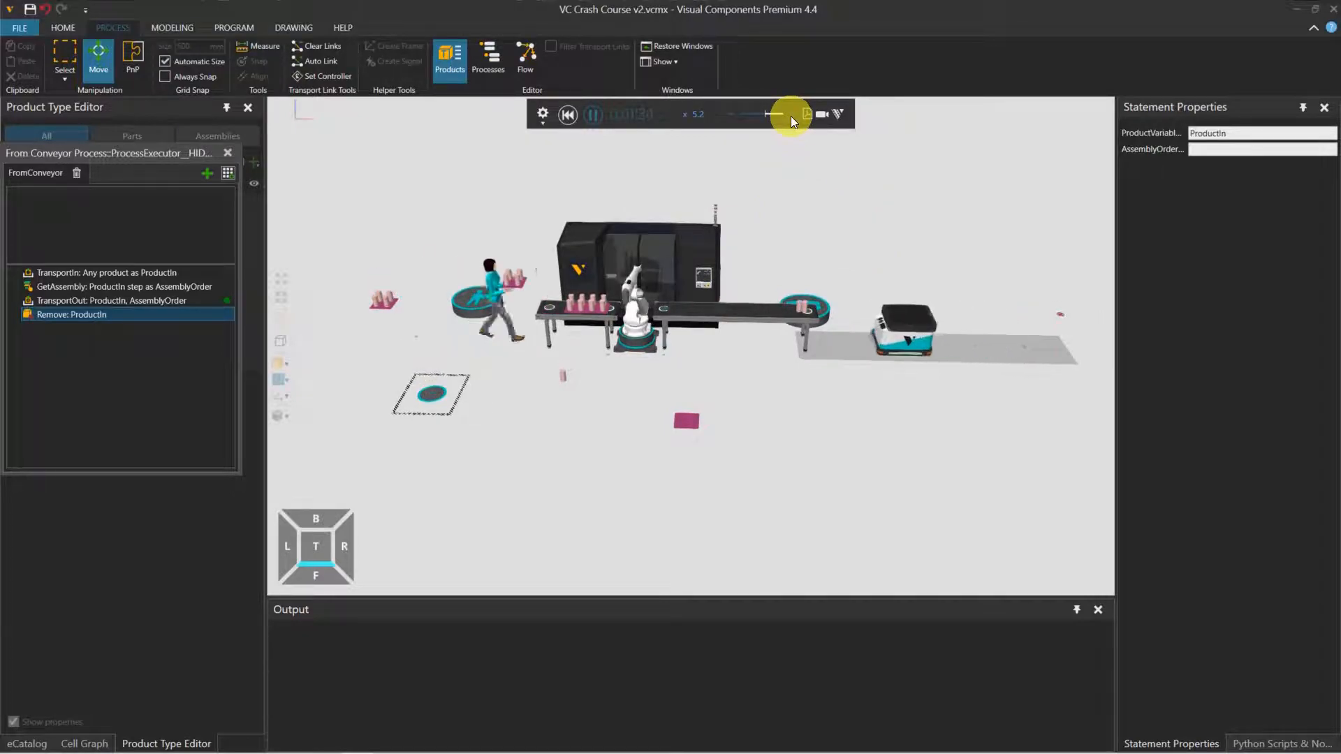
left_click(568, 114)
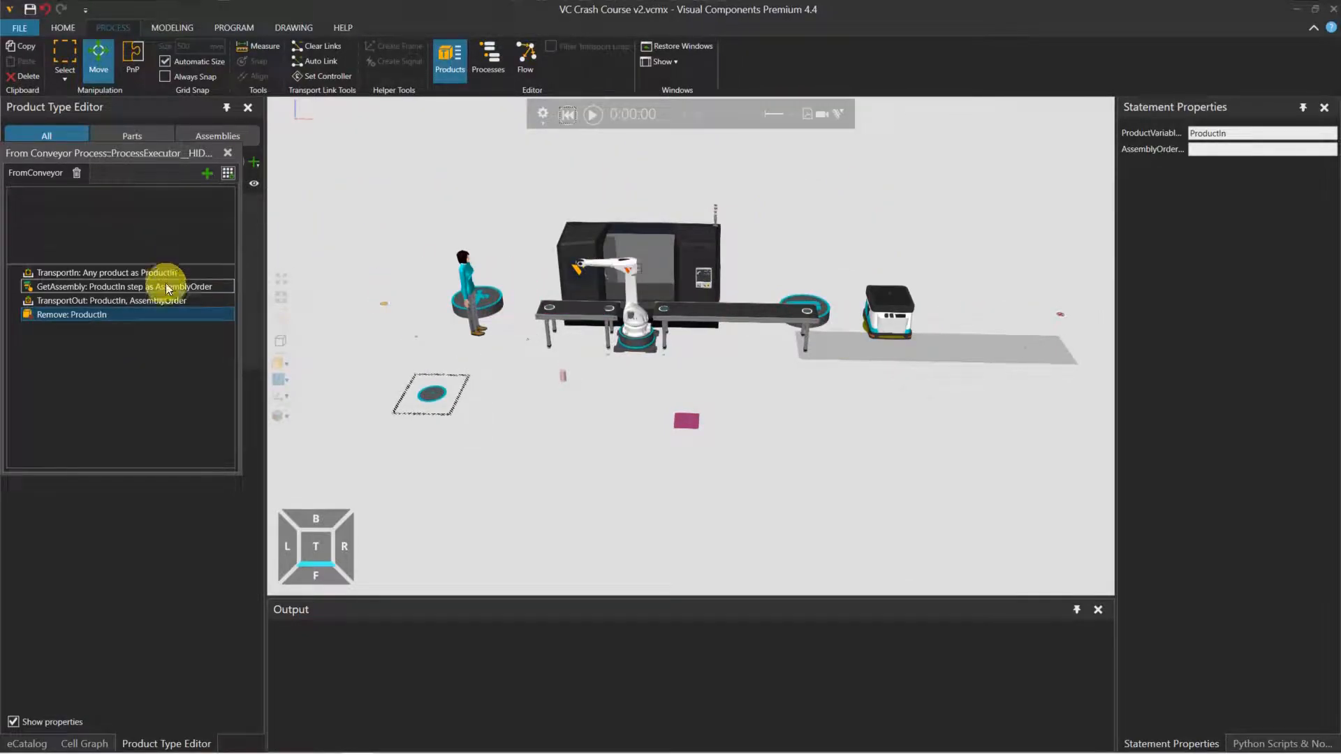
Delete the Remove statement from the FromConveyor routine.
left_click(198, 314)
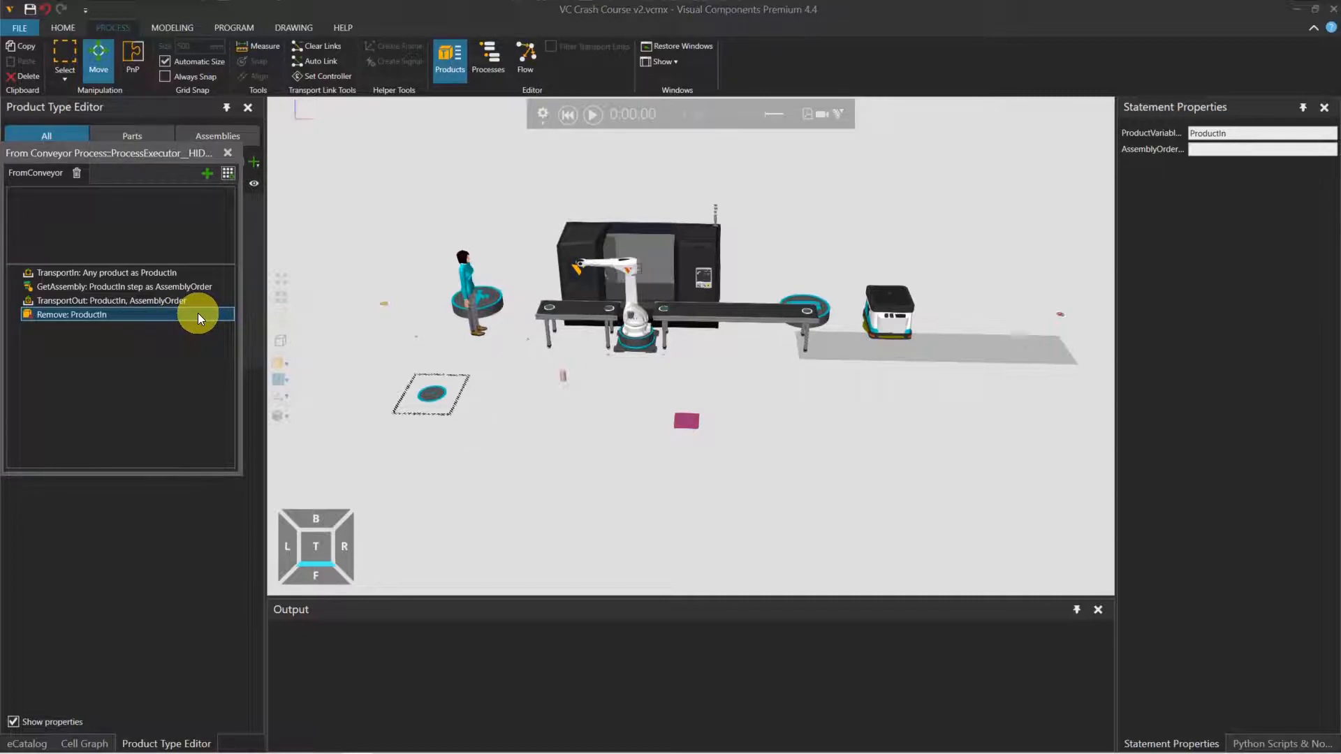
key("Delete")
Rerun the simulation, slow it down, and examine the tray and its cylinders at the end of the incoming conveyor.
left_click(593, 116)
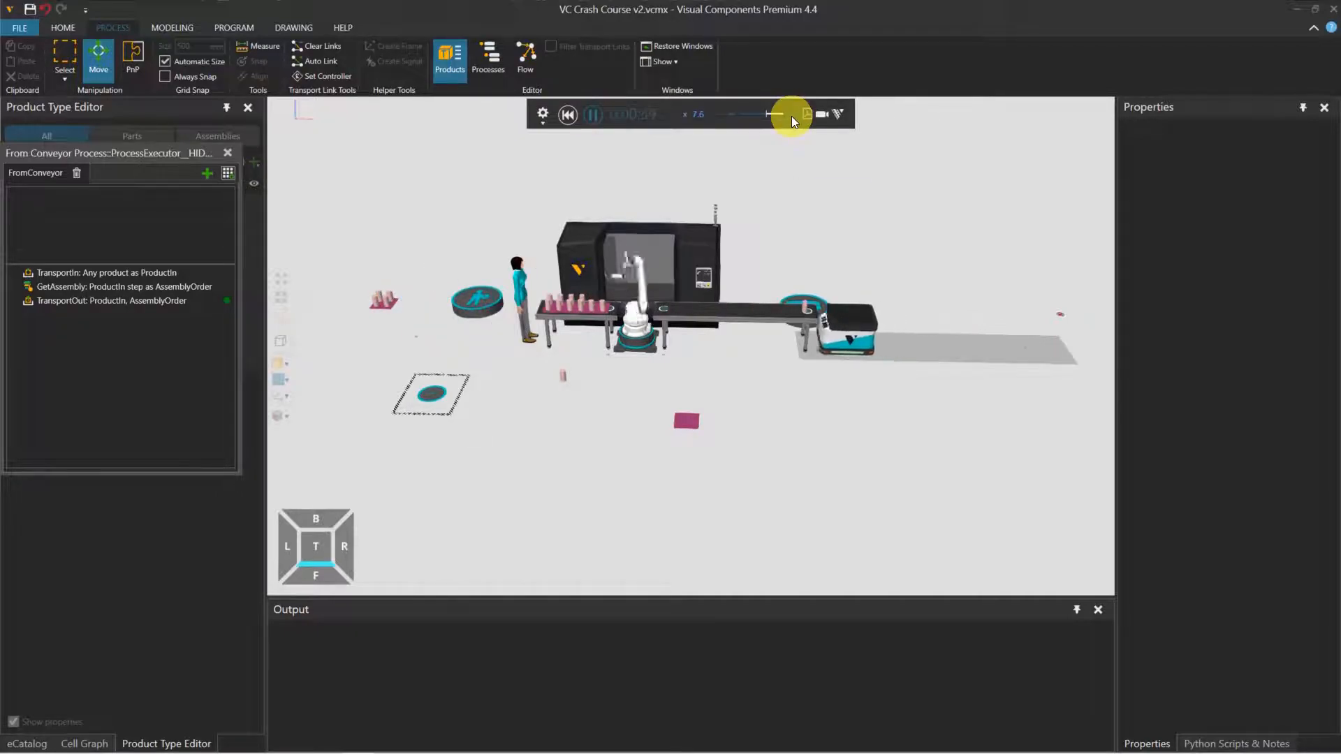
left_click_drag(790, 116, 730, 111)
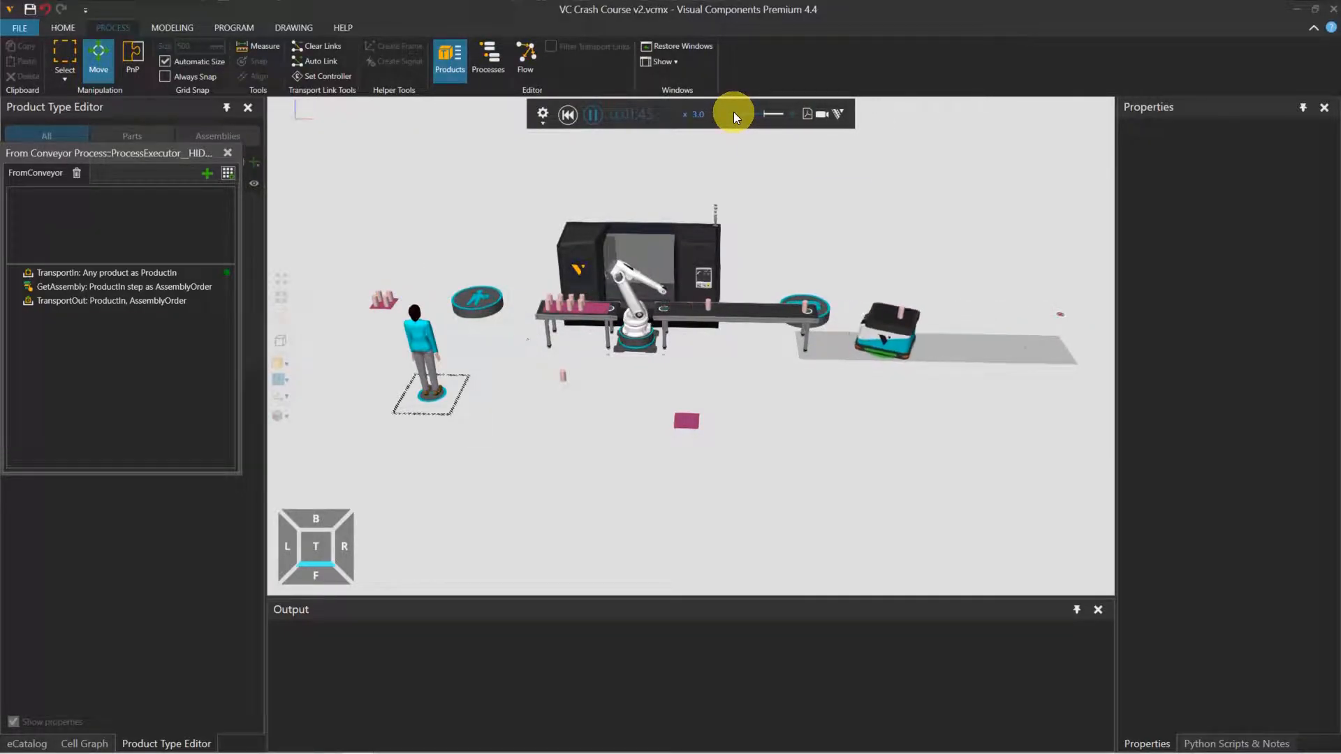
scroll(626, 312, "up", 4)
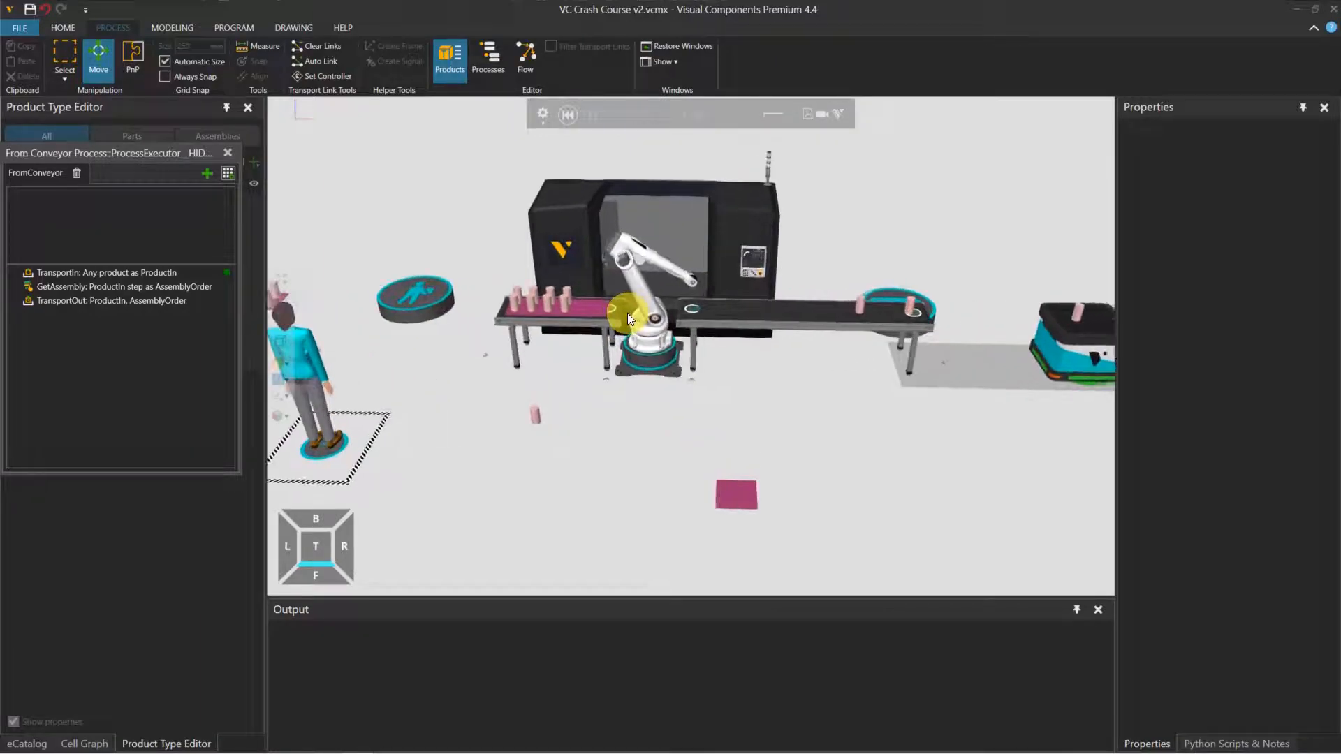
scroll(627, 313, "up", 5)
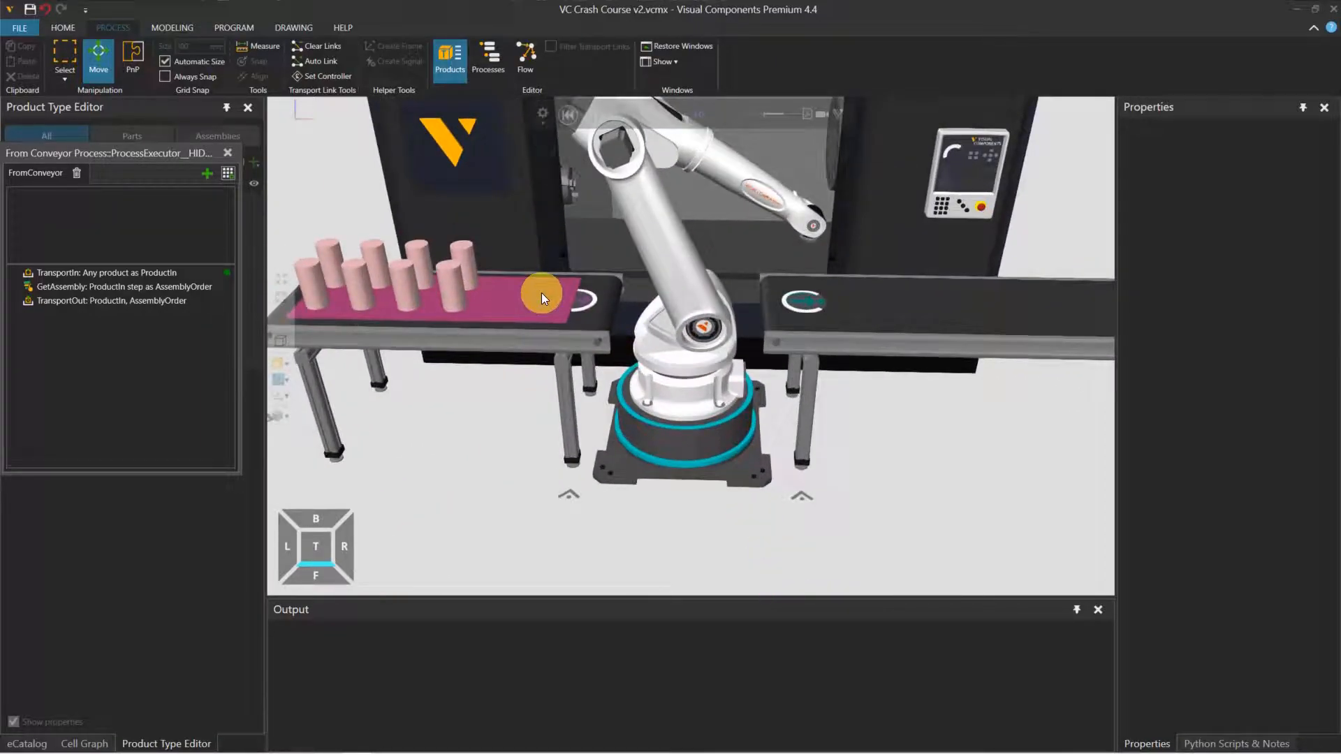
left_click(542, 293)
left_click(495, 404)
Examine the running cell from the robot along the outgoing conveyor to the mobile robot that collects the cylinders.
scroll(505, 322, "down", 6)
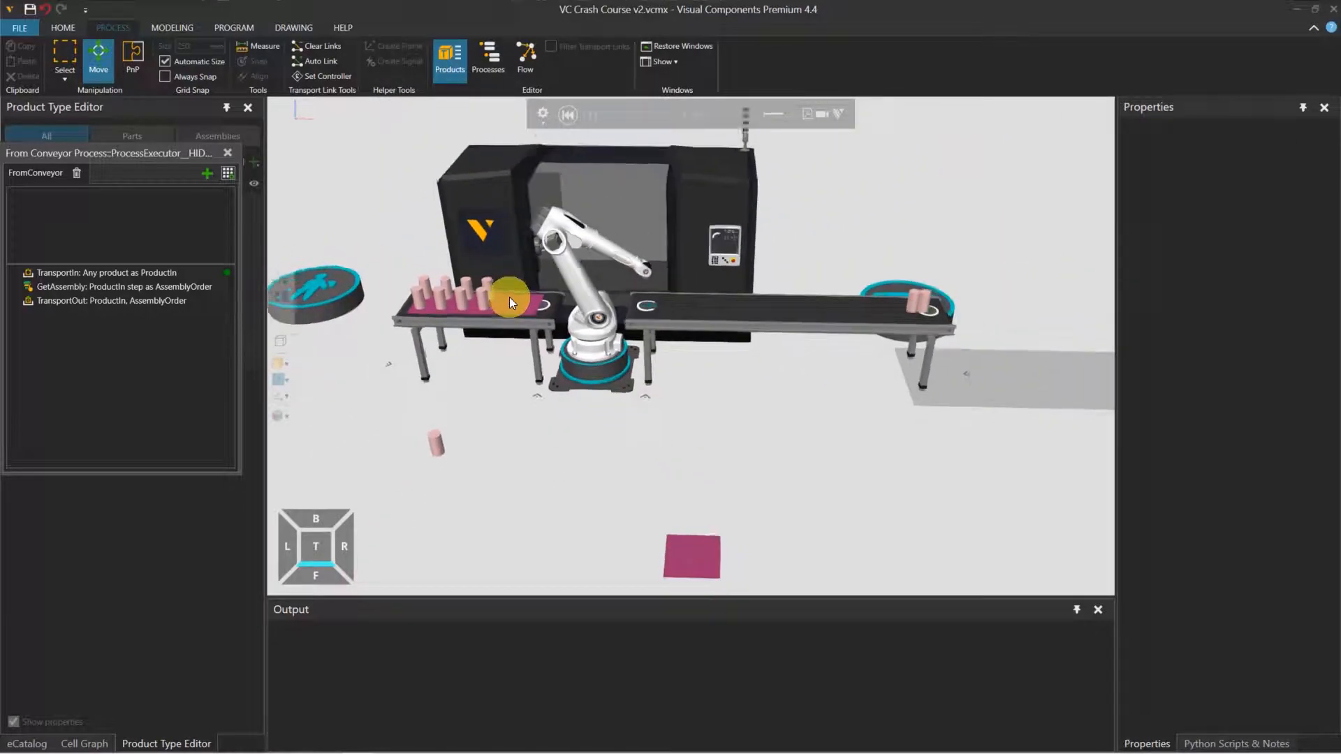
scroll(509, 297, "down", 4)
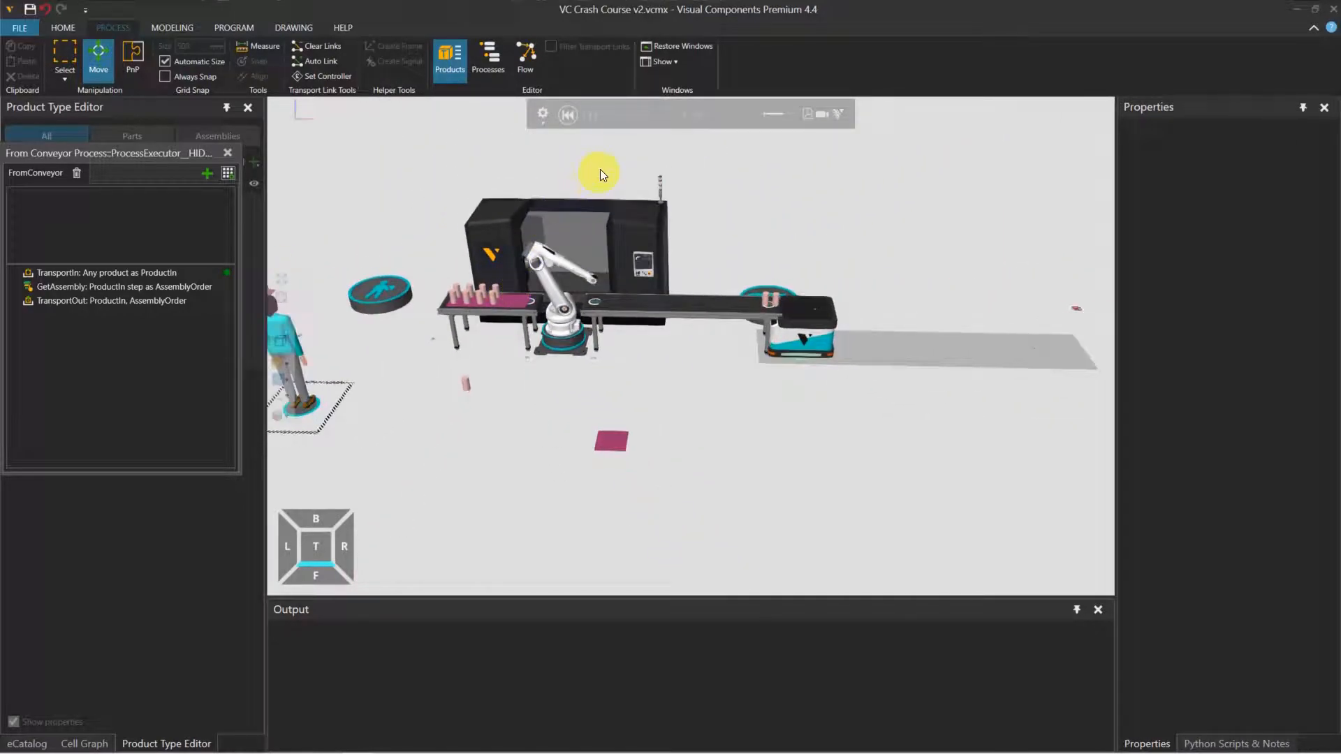
left_click(594, 113)
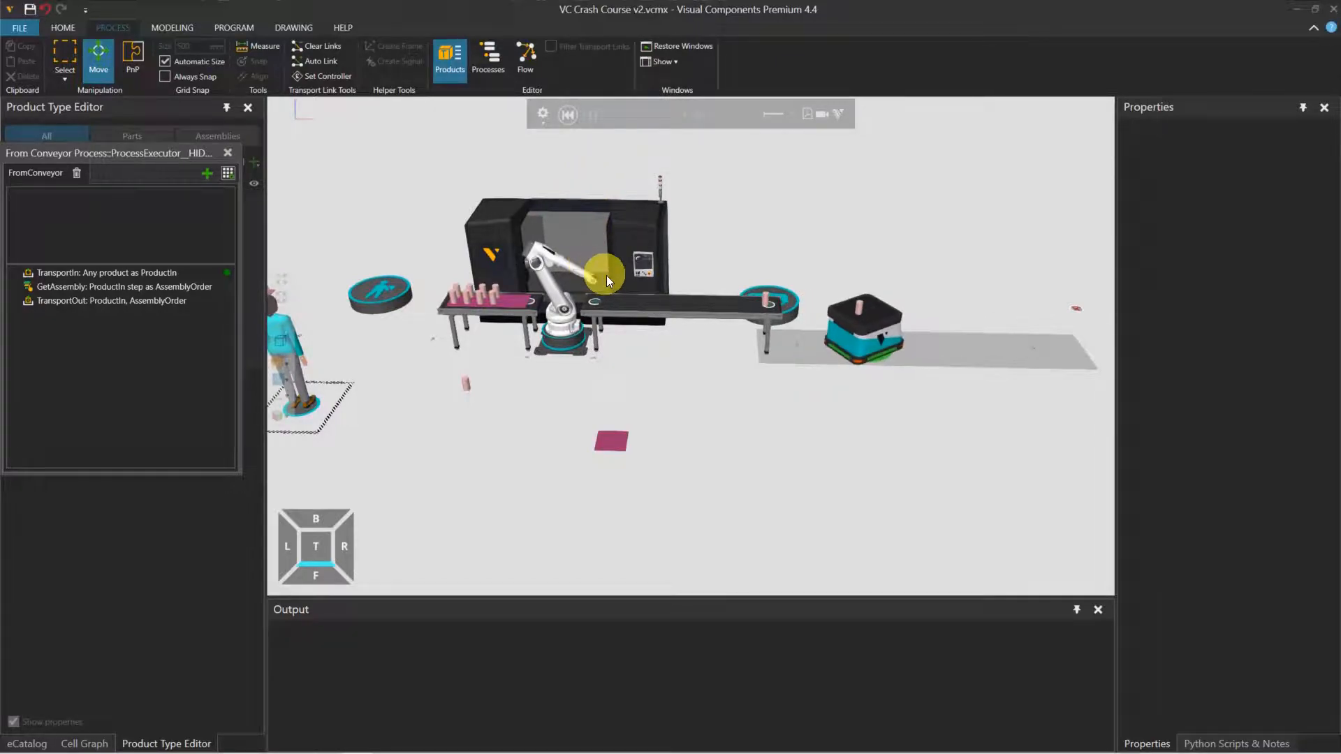
middle_click_drag(622, 372, 605, 393)
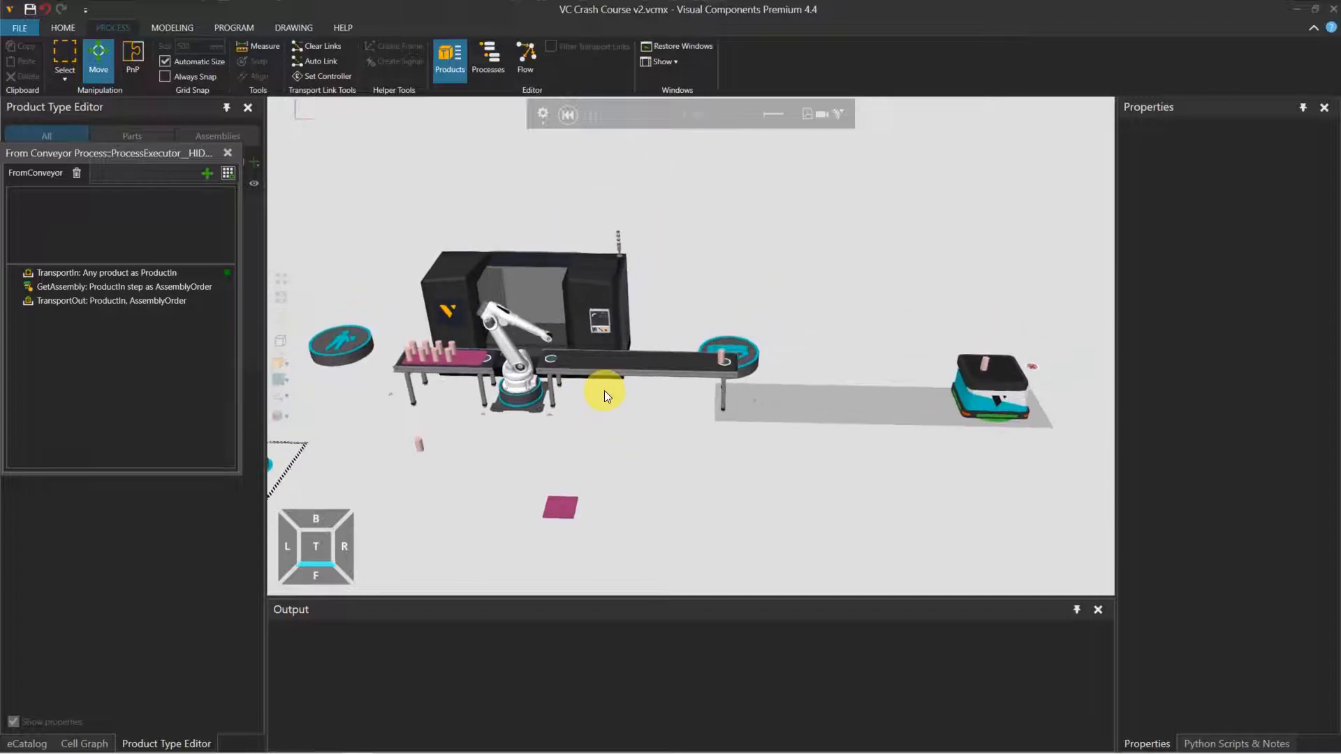
scroll(585, 352, "up", 5)
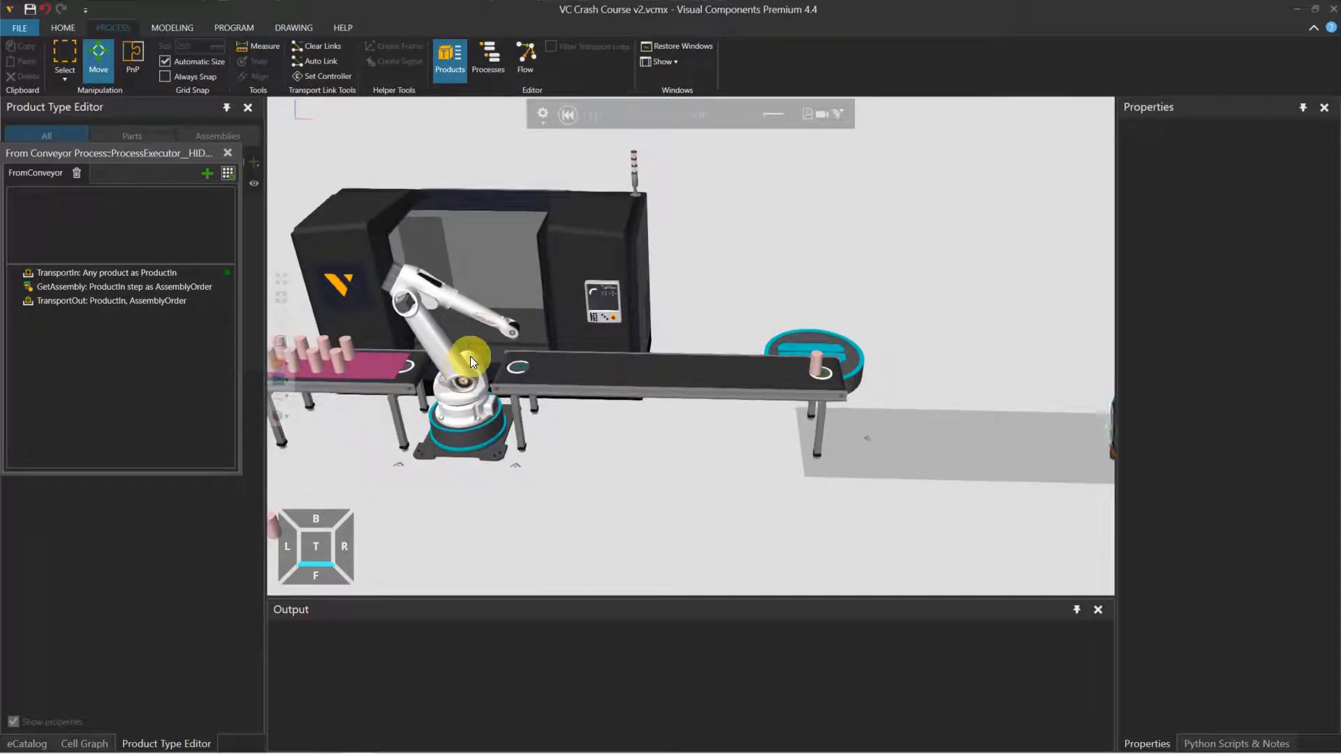
scroll(471, 356, "up", 2)
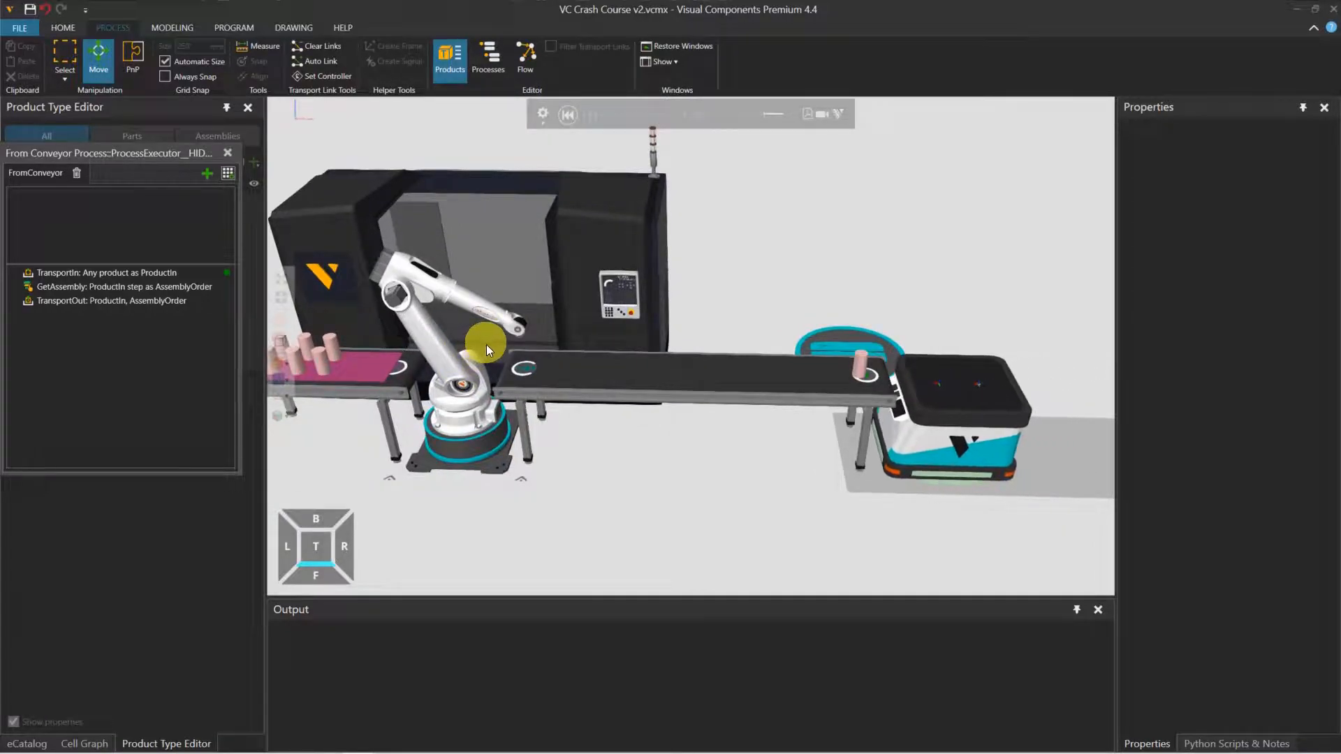